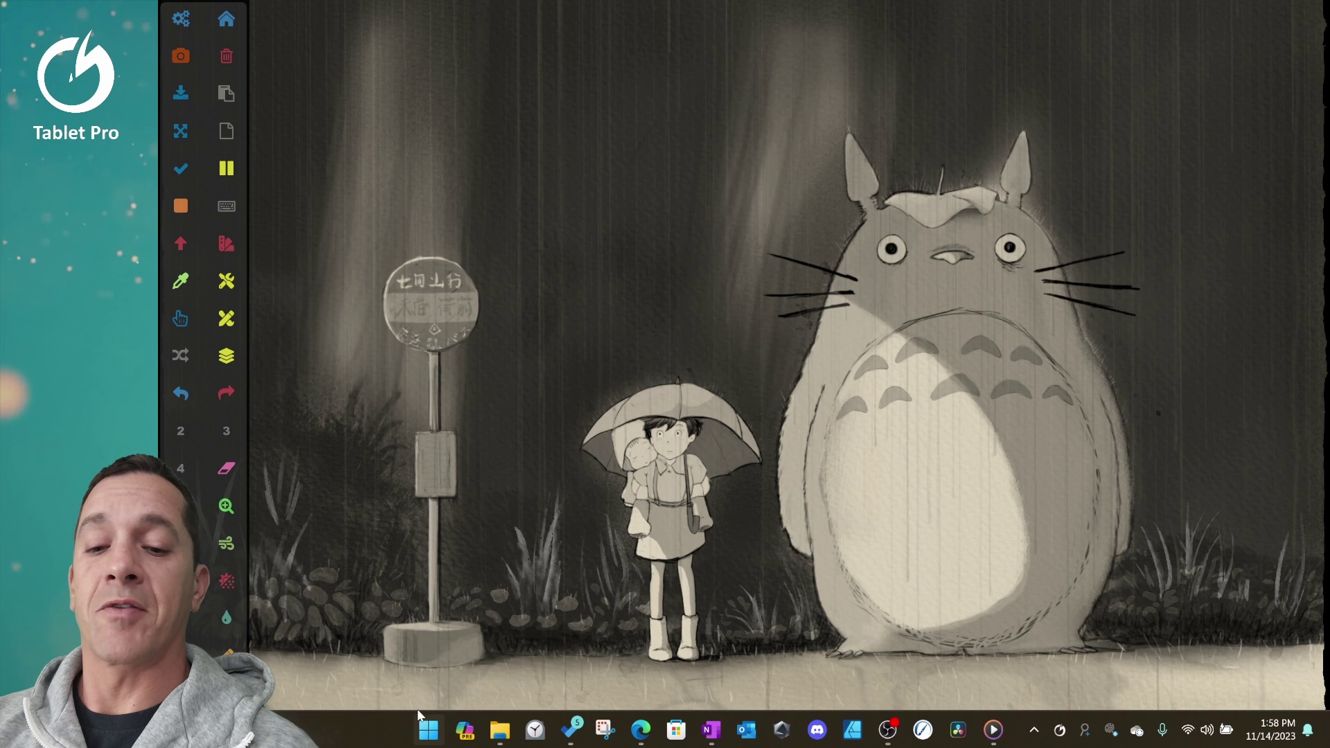
- Search 'serv' from Start and launch the Services app
{"action": "mouse_move", "coordinate": [990, 736]}
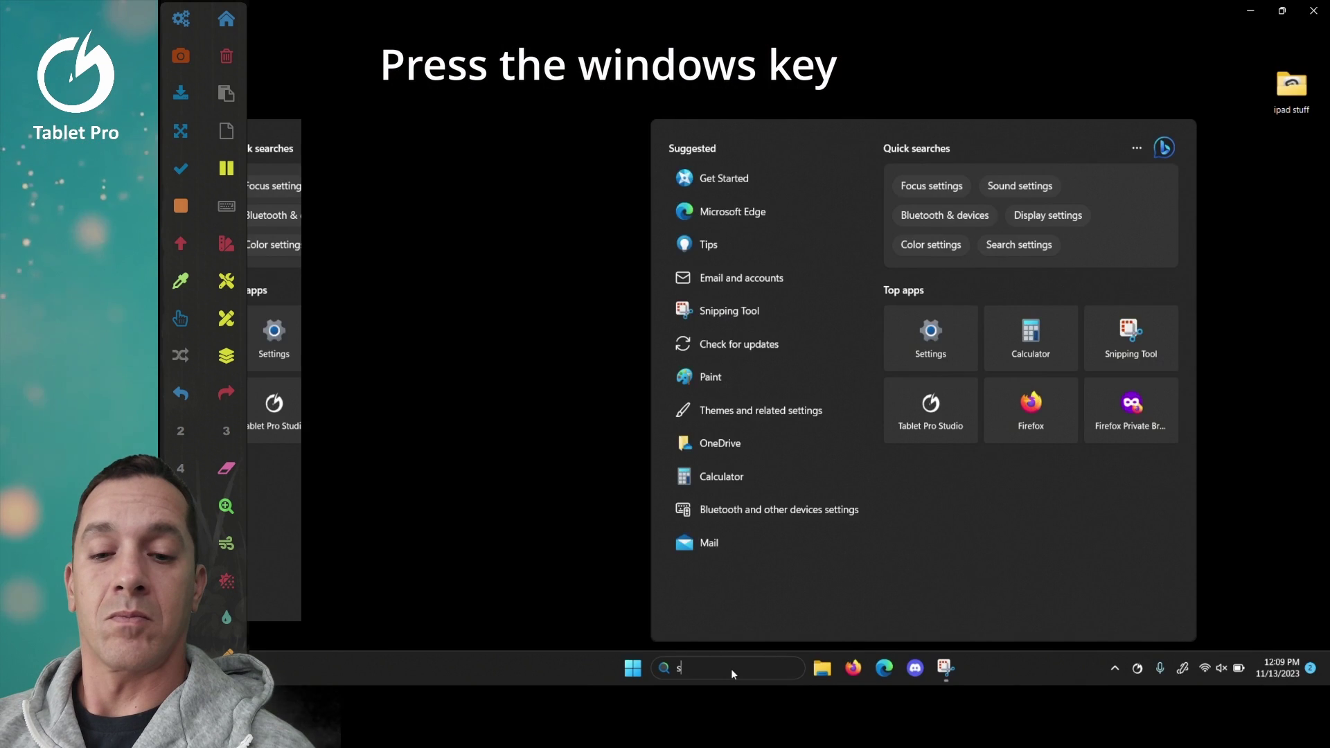
{"action": "type", "text": "serv"}
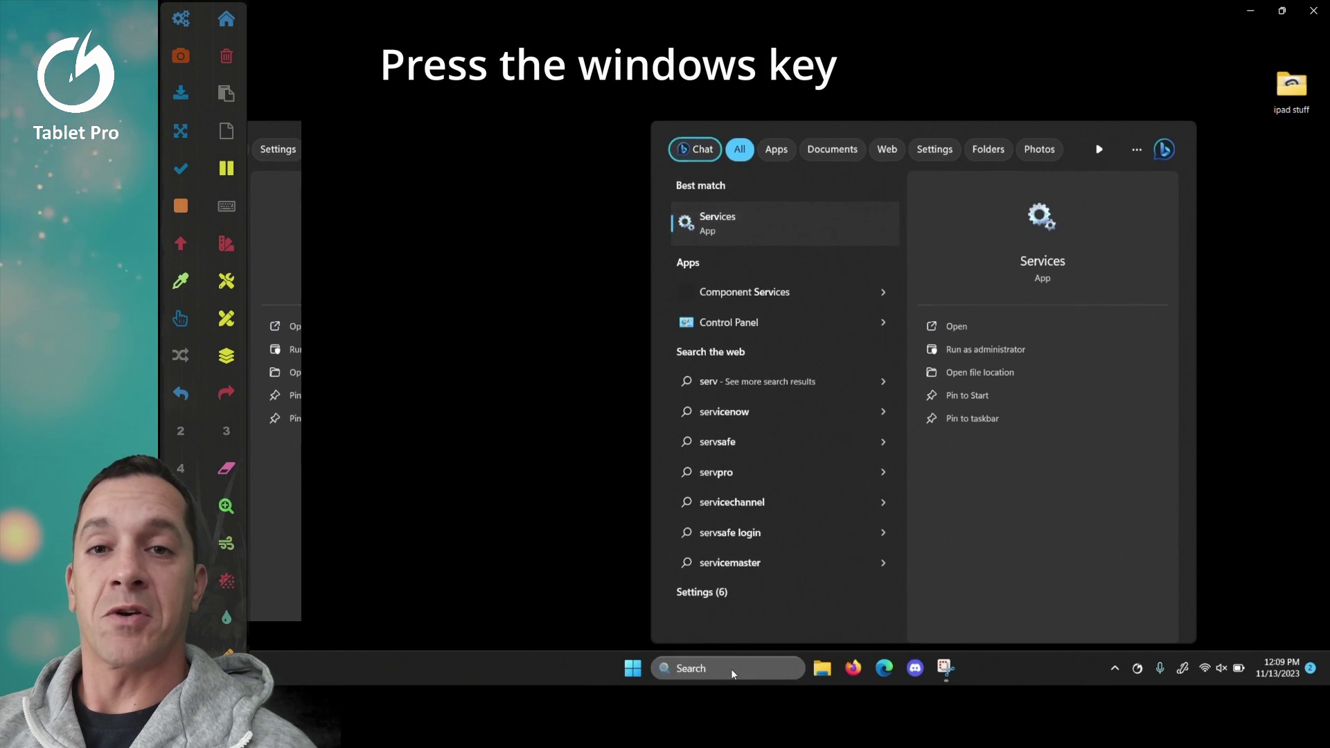
{"action": "key", "text": "Return"}
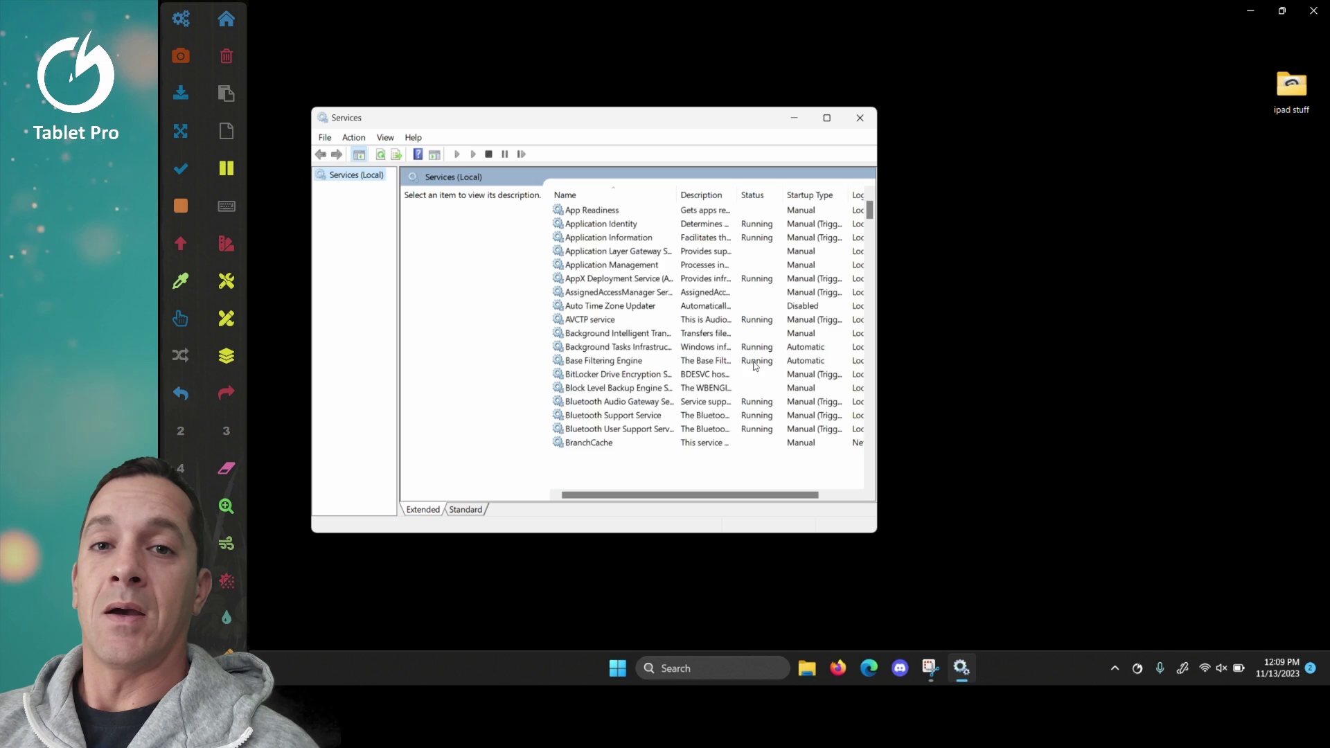
- Set SamsungPenService's startup type to Disabled in its Properties and confirm with OK
{"action": "scroll", "coordinate": [755, 367], "scroll_direction": "down", "scroll_amount": 20}
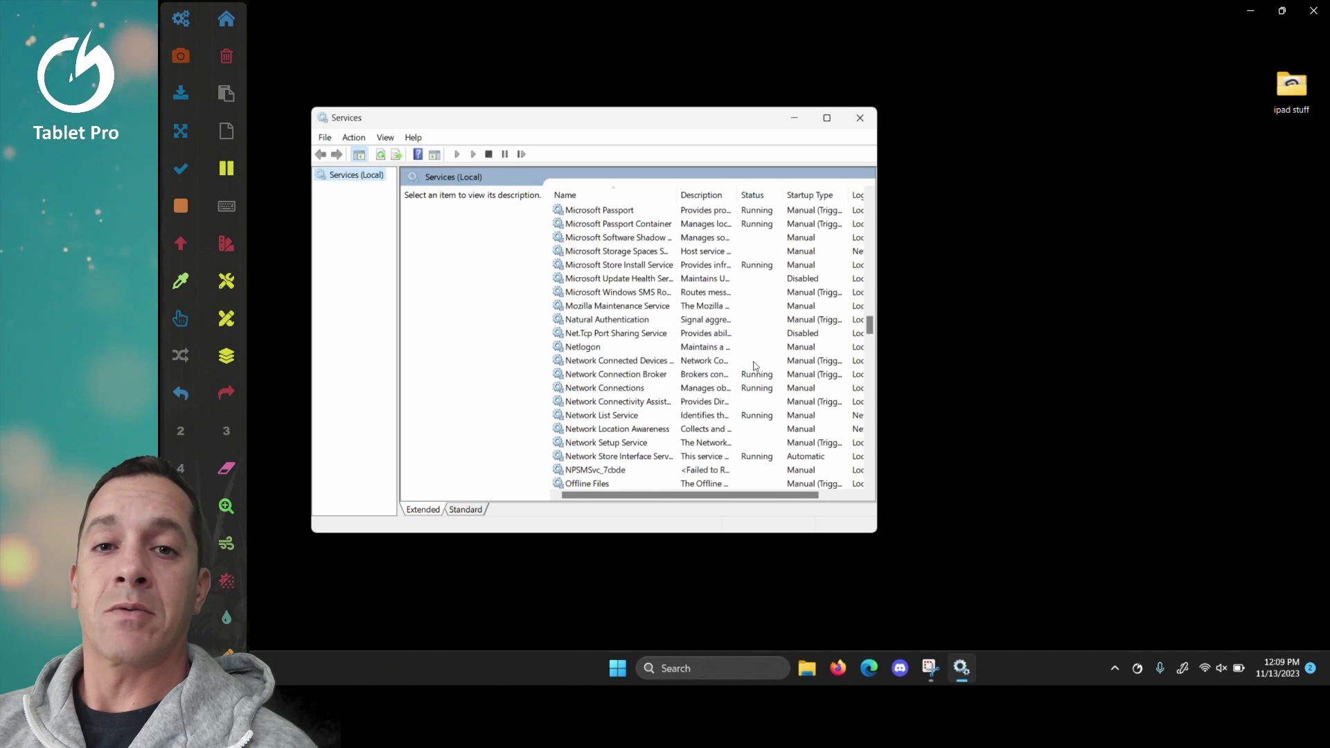
{"action": "scroll", "coordinate": [755, 366], "scroll_direction": "down", "scroll_amount": 20}
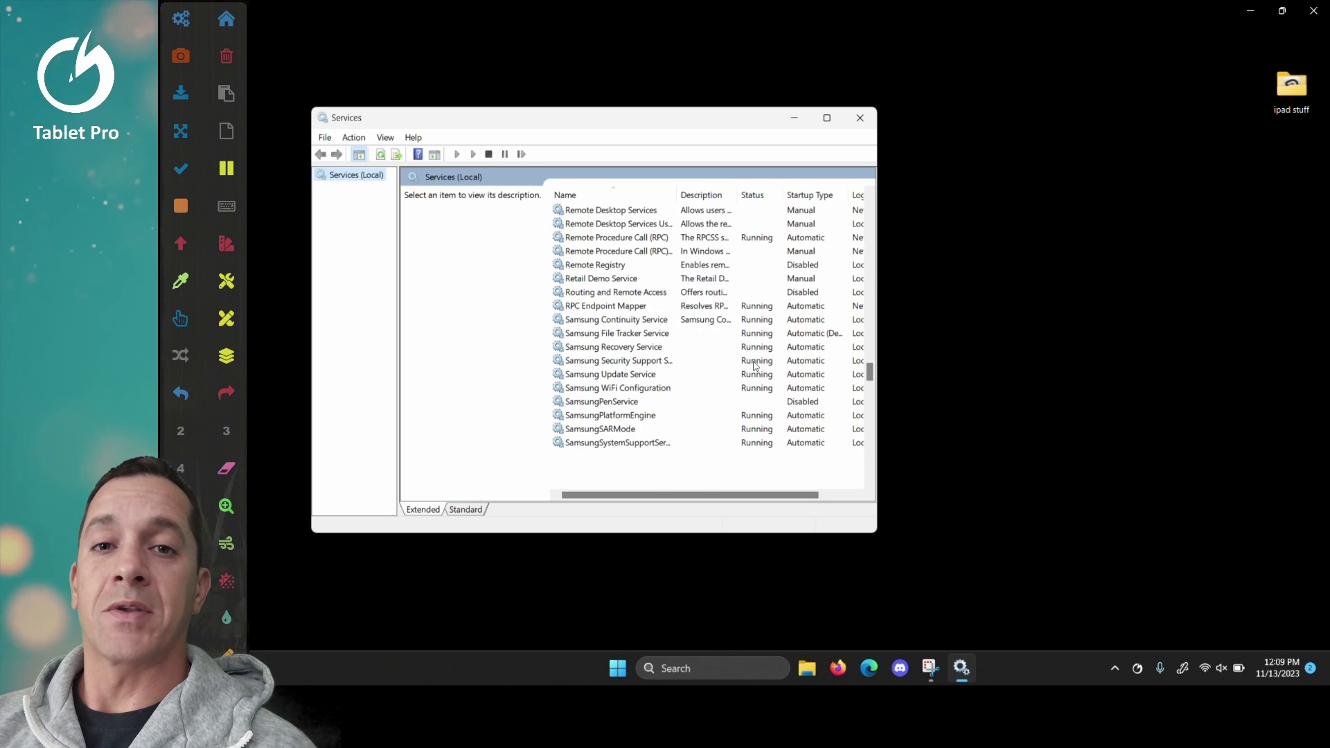
{"action": "scroll", "coordinate": [754, 366], "scroll_direction": "down", "scroll_amount": 1}
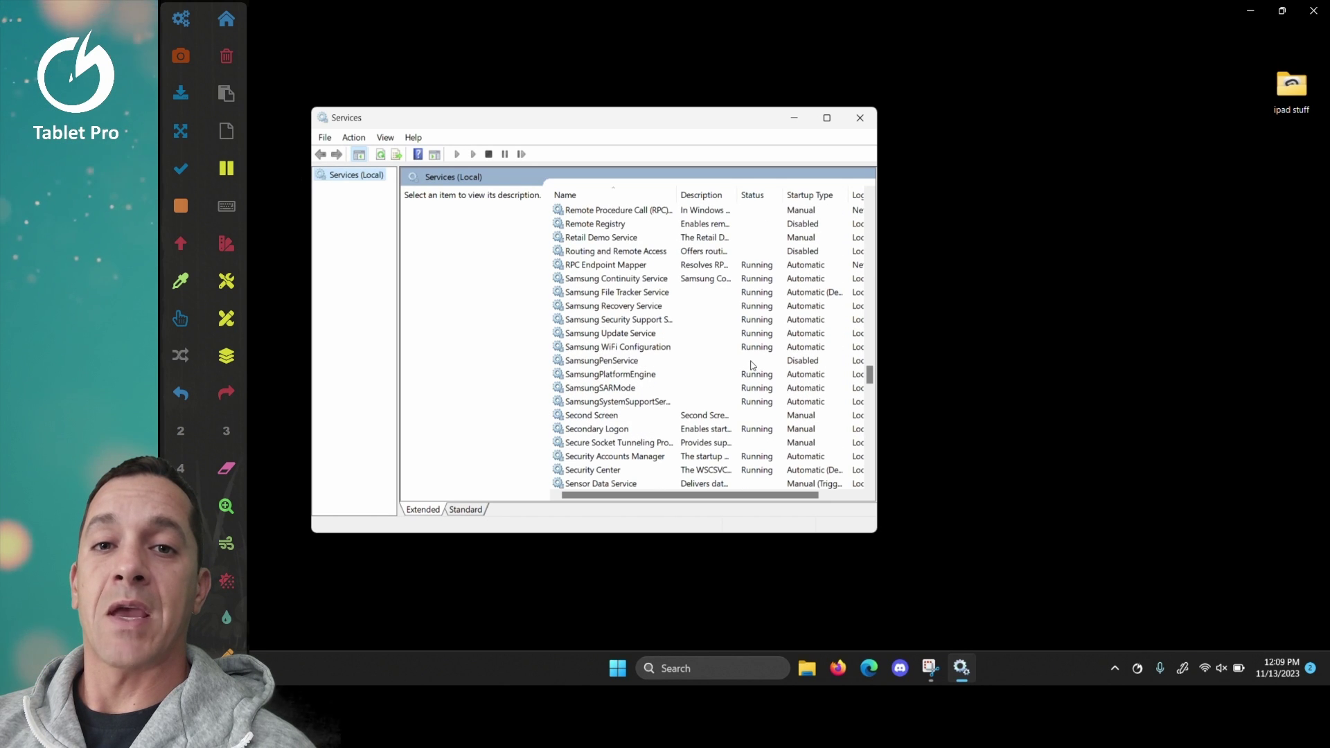
{"action": "left_click", "coordinate": [614, 362]}
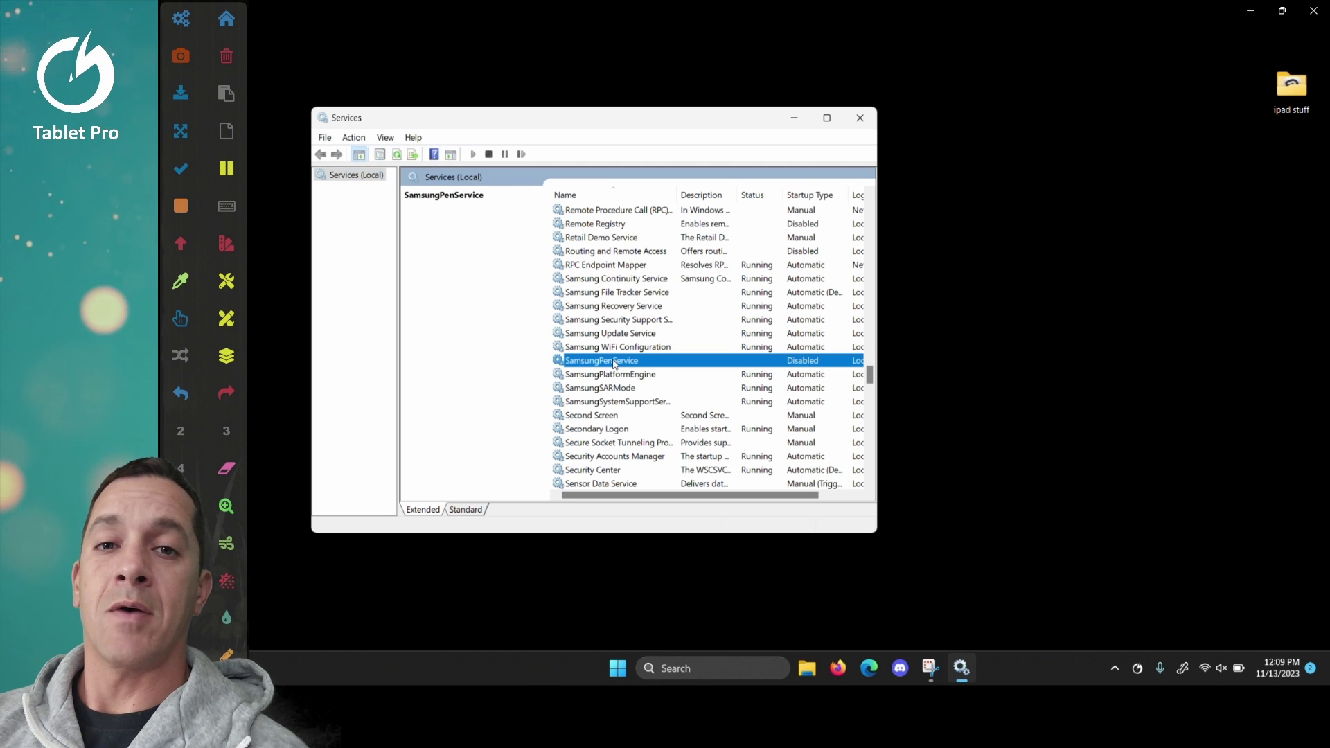
{"action": "right_click", "coordinate": [613, 364]}
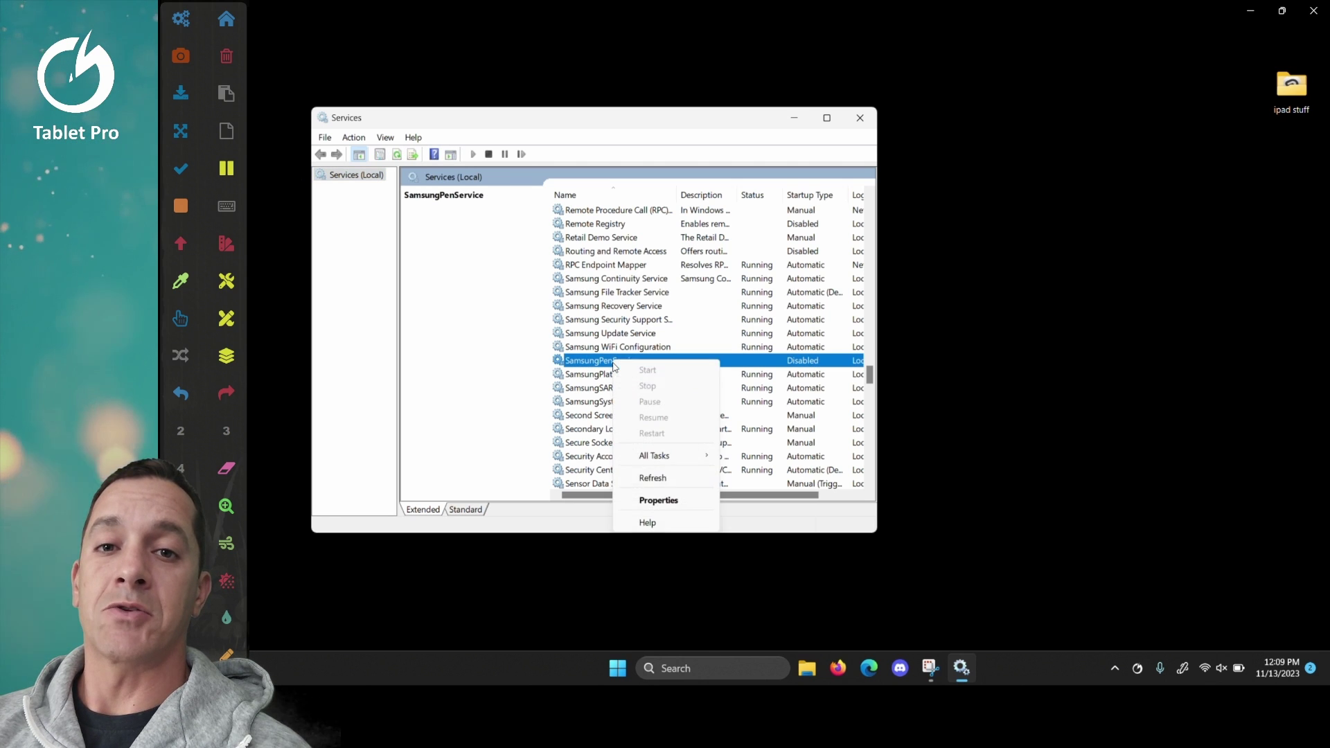
{"action": "left_click", "coordinate": [658, 500]}
{"action": "left_click", "coordinate": [573, 316]}
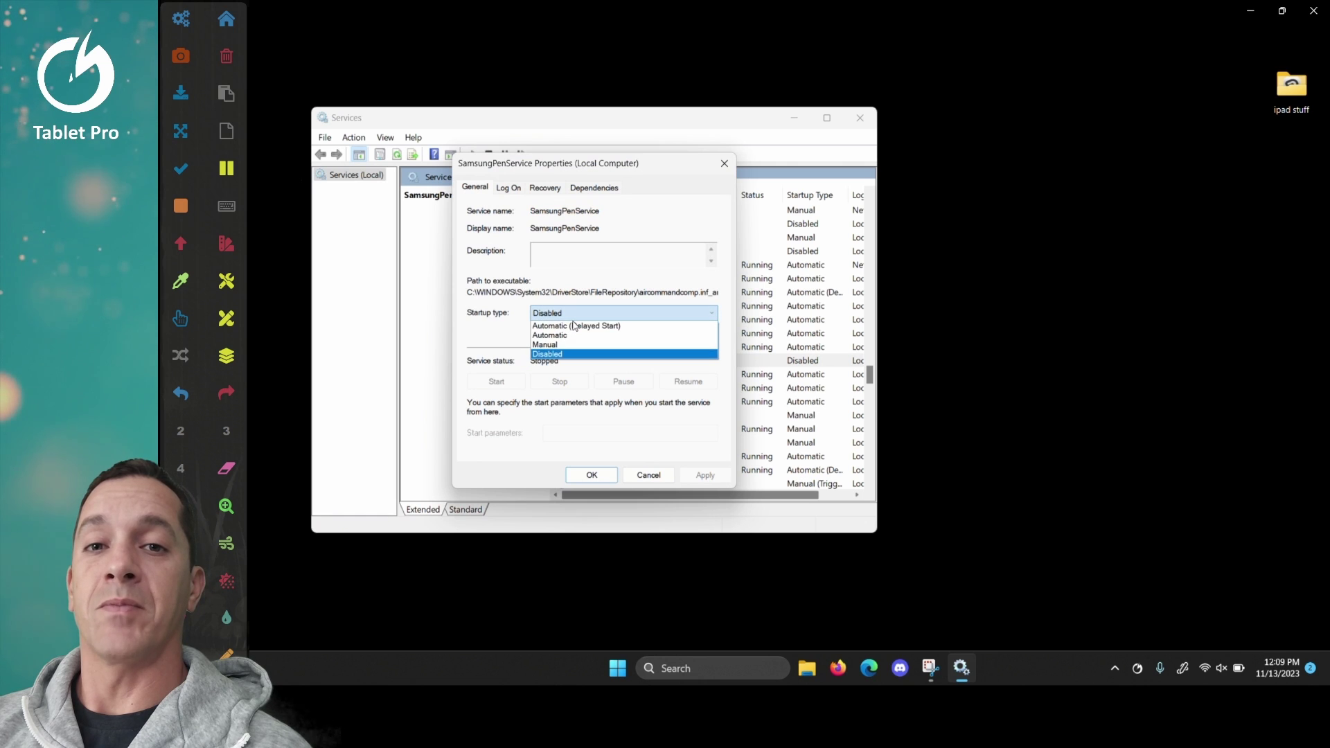
{"action": "left_click", "coordinate": [552, 356]}
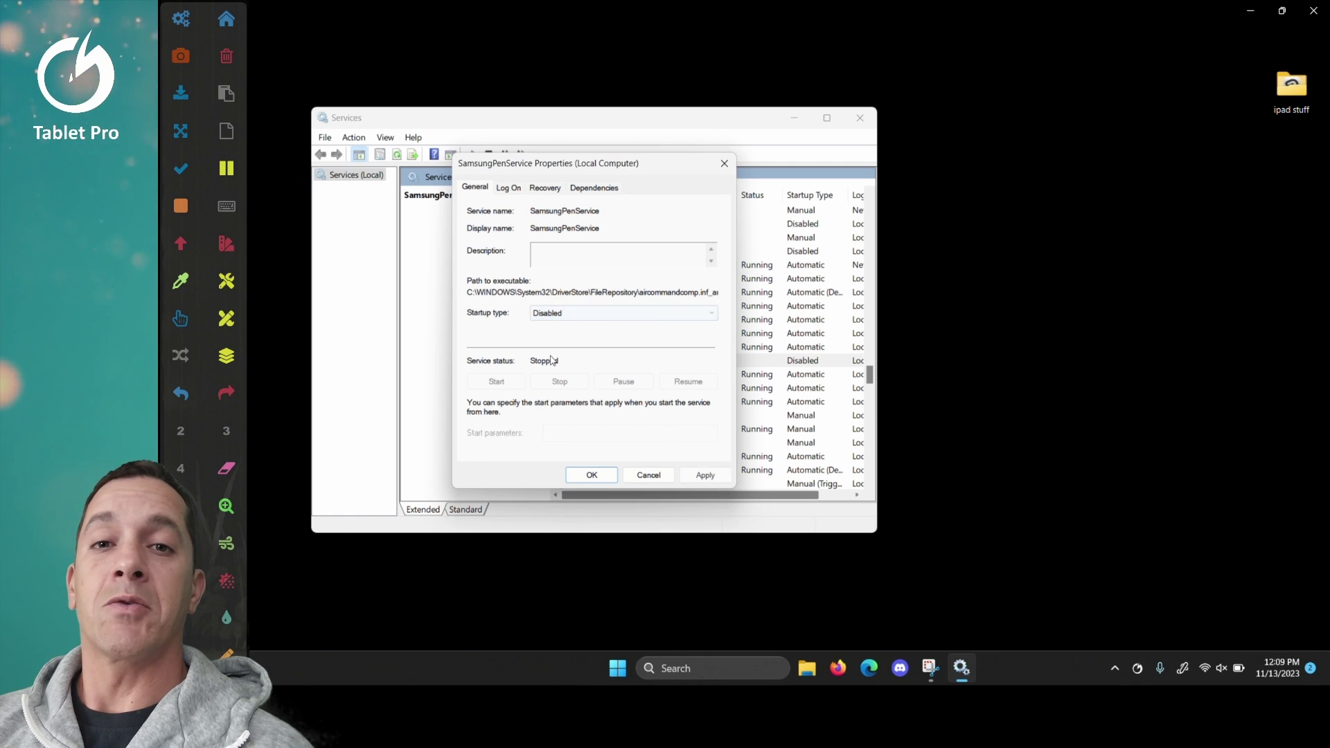
{"action": "left_click", "coordinate": [591, 476]}
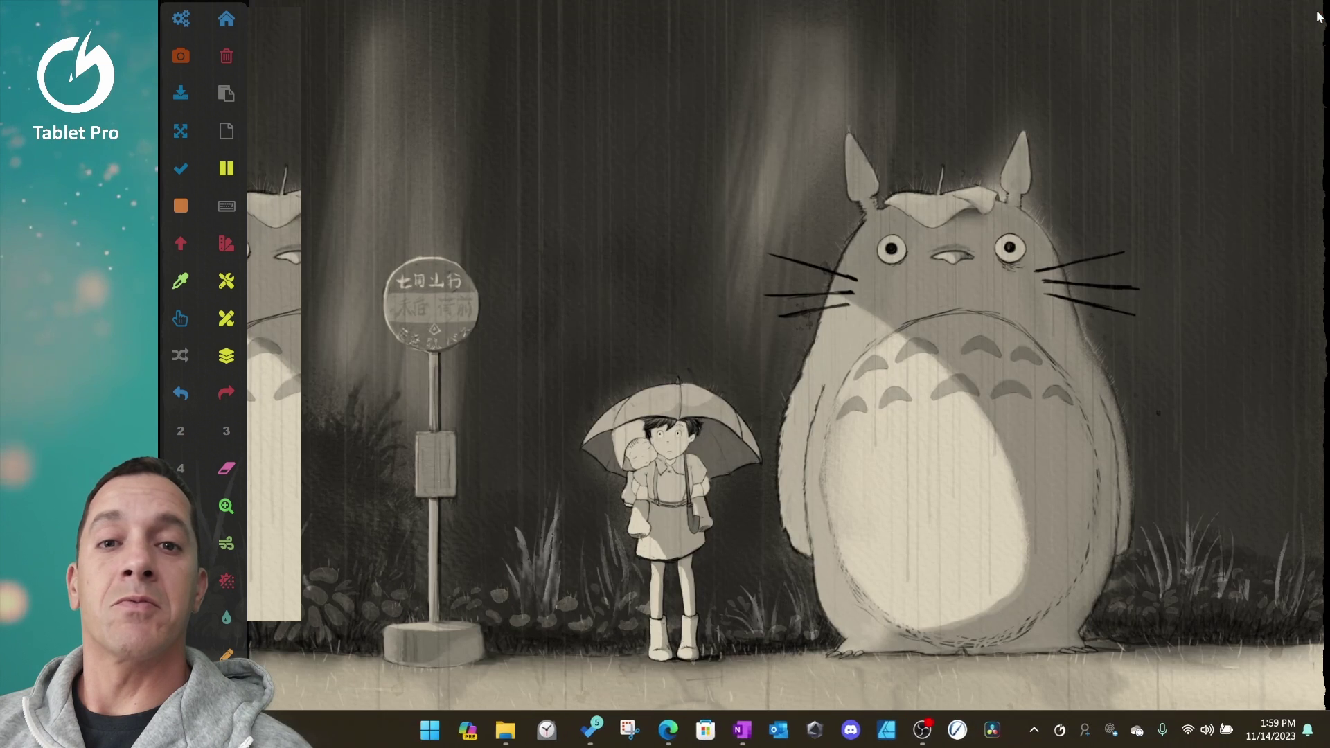
- Search installed apps for 'air command' in Add or remove programs, then close Settings
{"action": "key", "text": "super"}
{"action": "type", "text": "apps"}
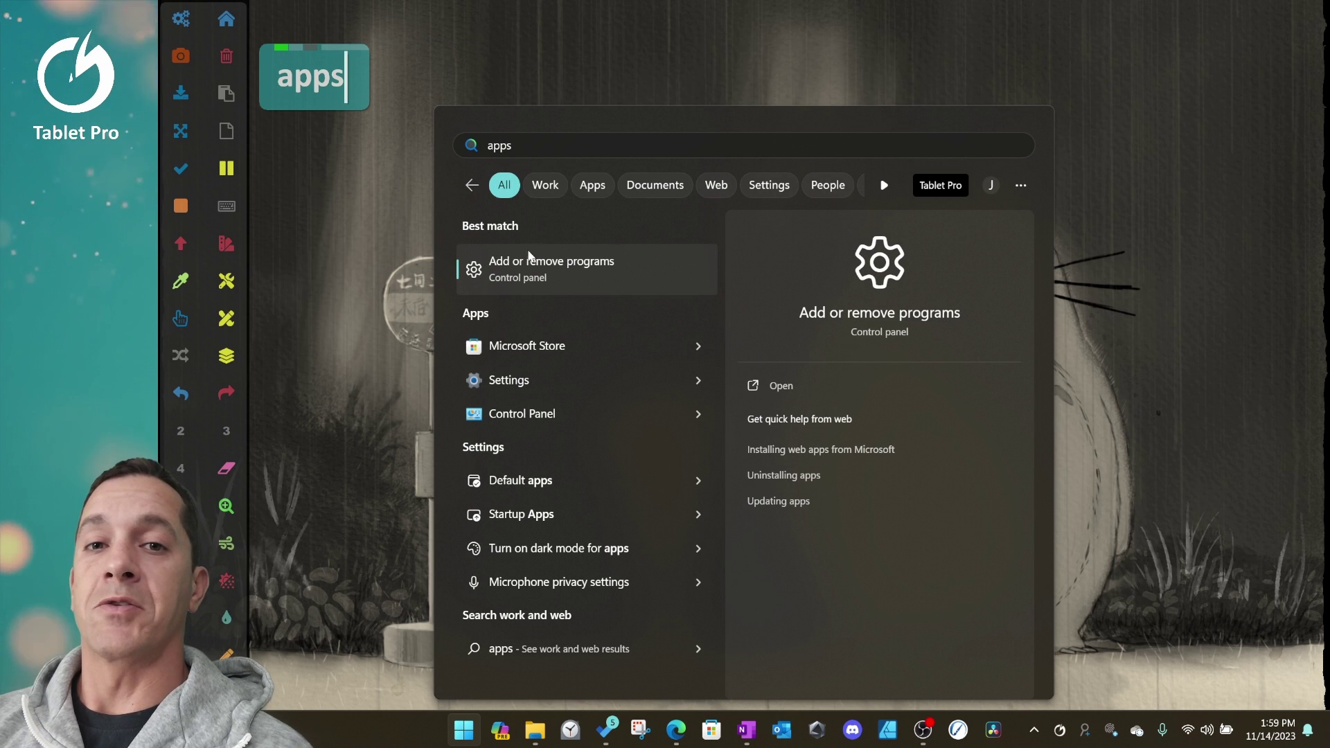
{"action": "left_click", "coordinate": [560, 269]}
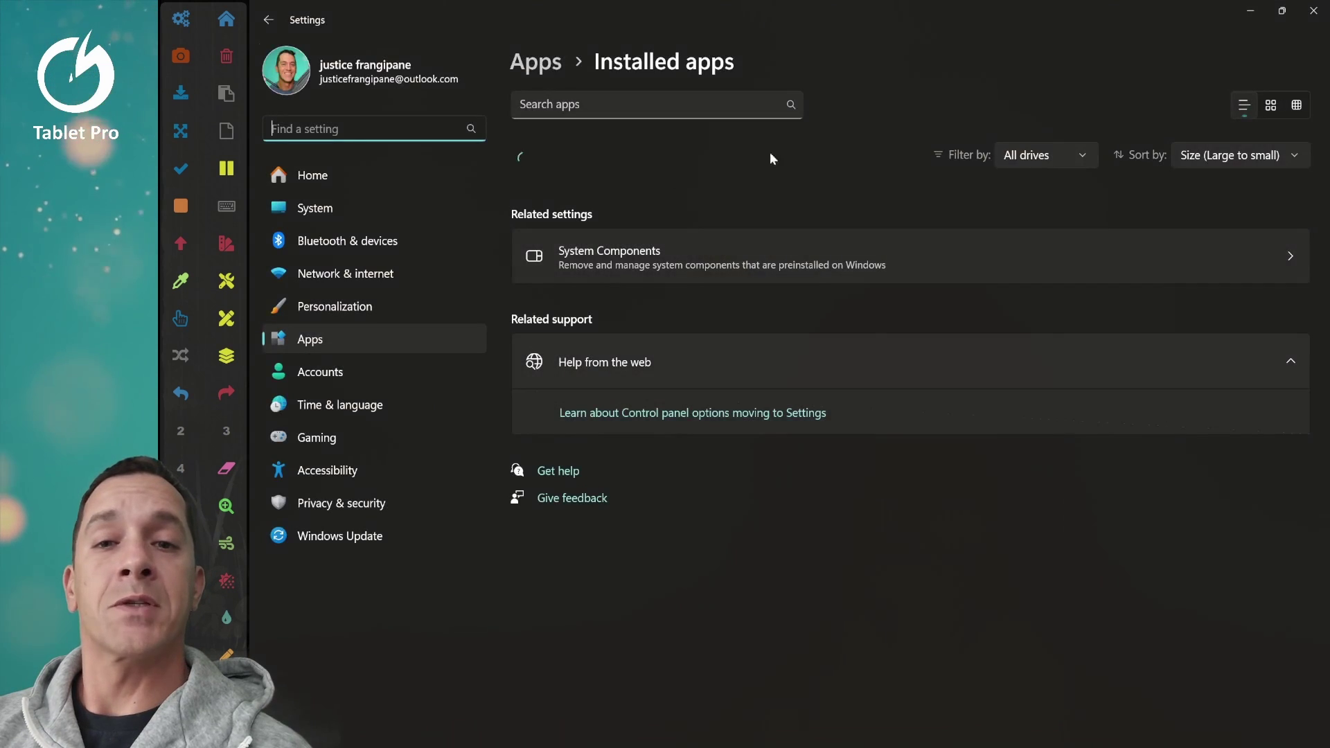
{"action": "left_click", "coordinate": [627, 107]}
{"action": "type", "text": "ai"}
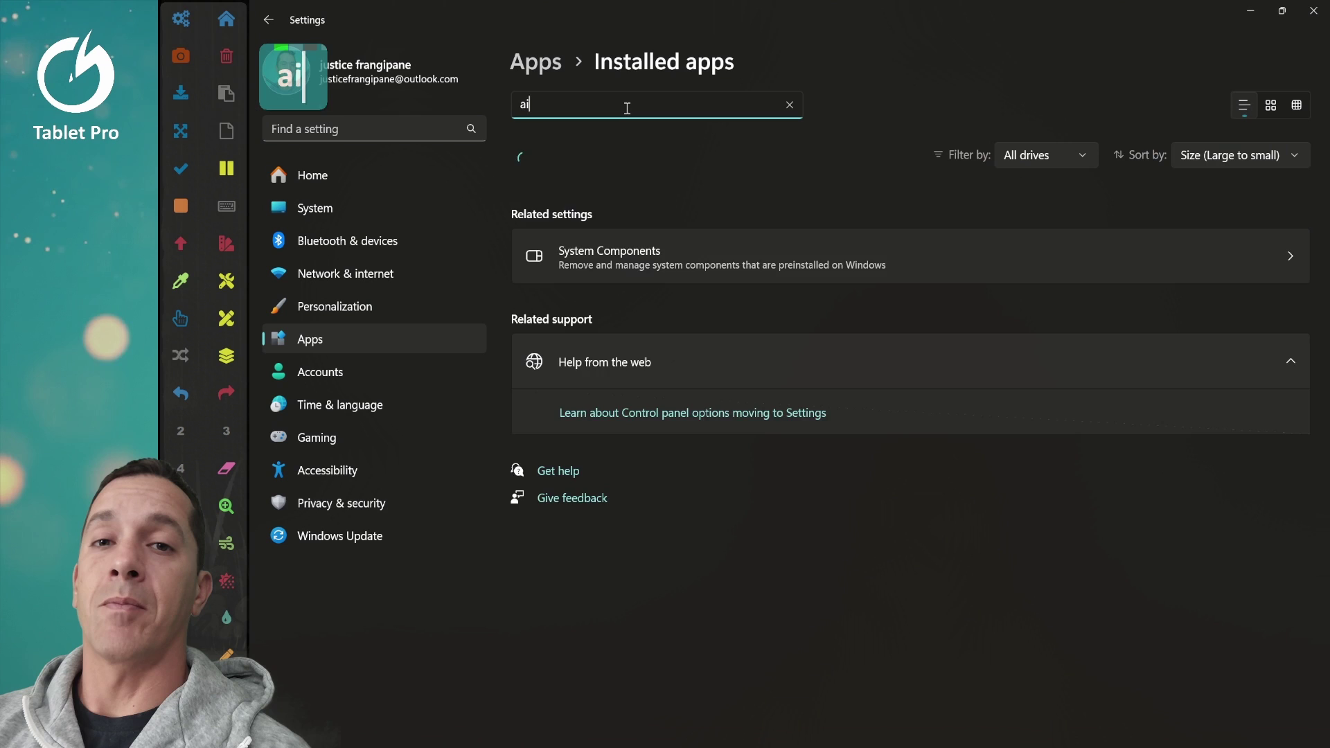
{"action": "type", "text": "r command"}
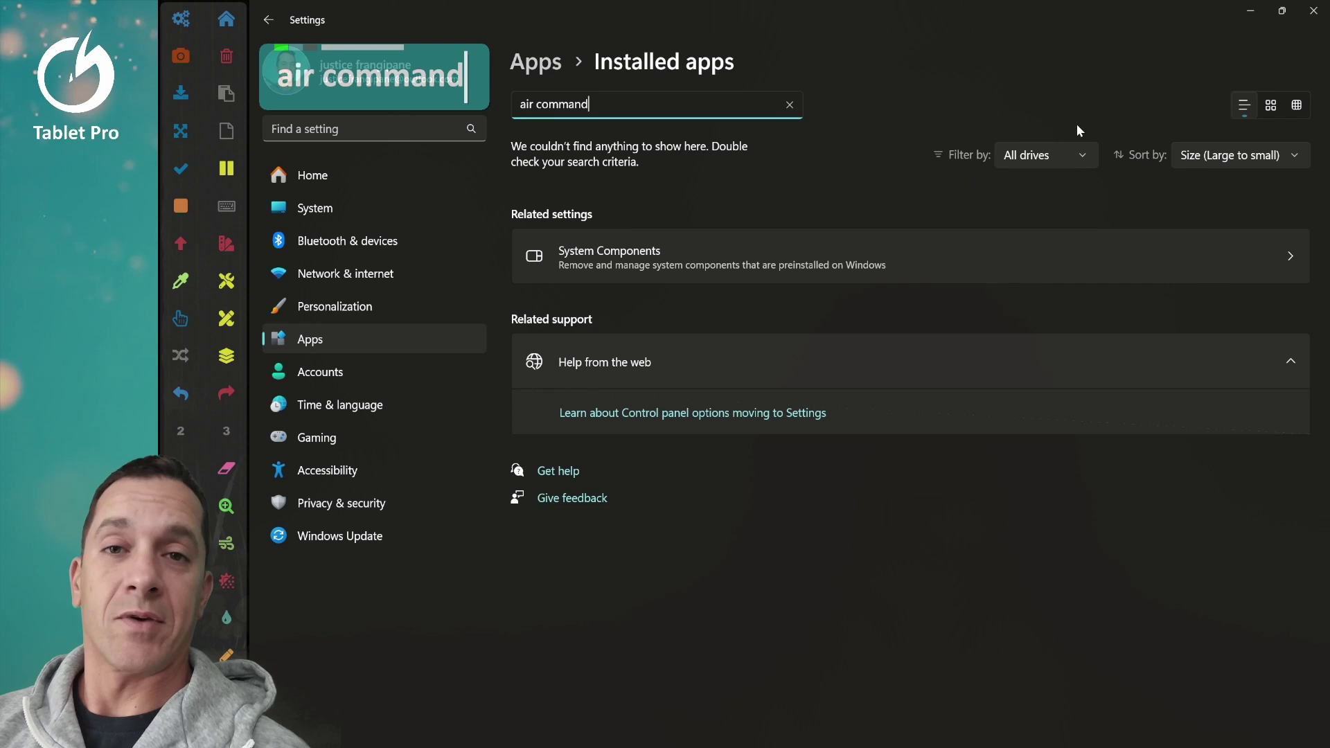
{"action": "left_click", "coordinate": [1310, 20]}
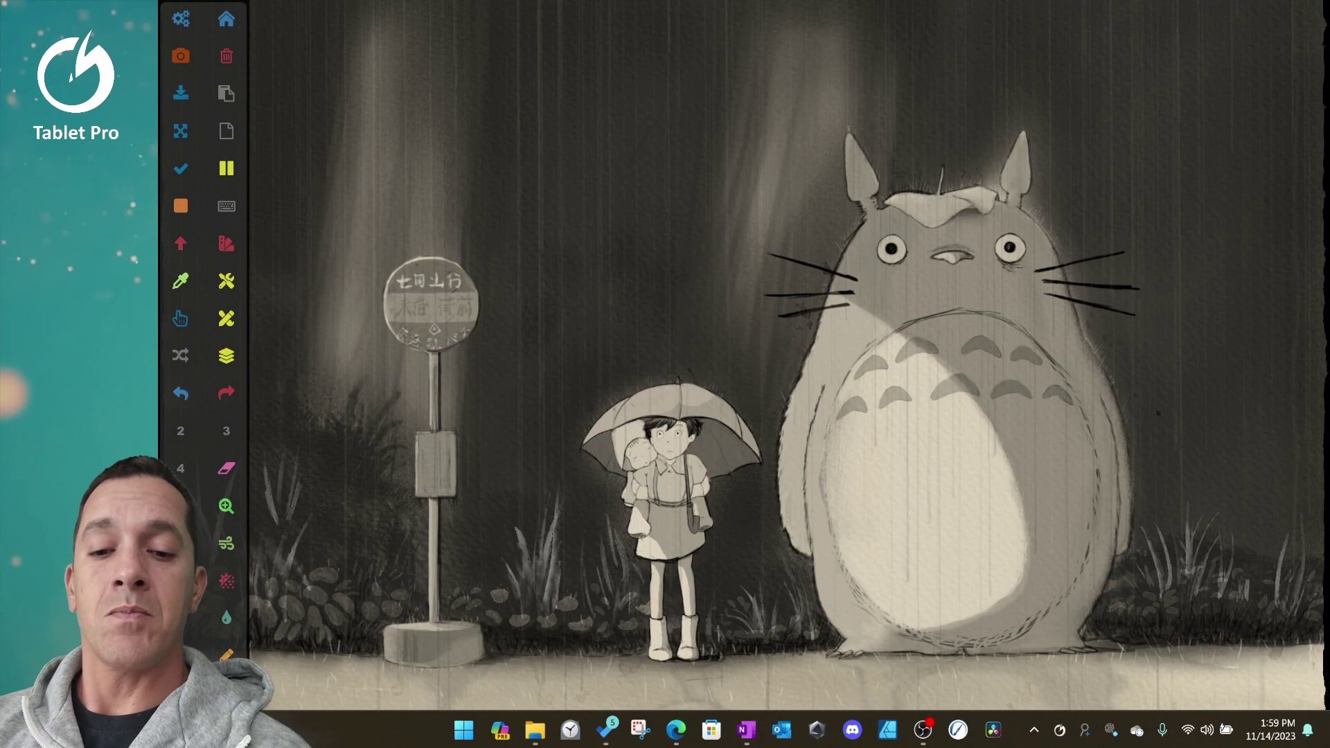
- Open Microsoft Store and search it for 'air command'
{"action": "left_click", "coordinate": [711, 731]}
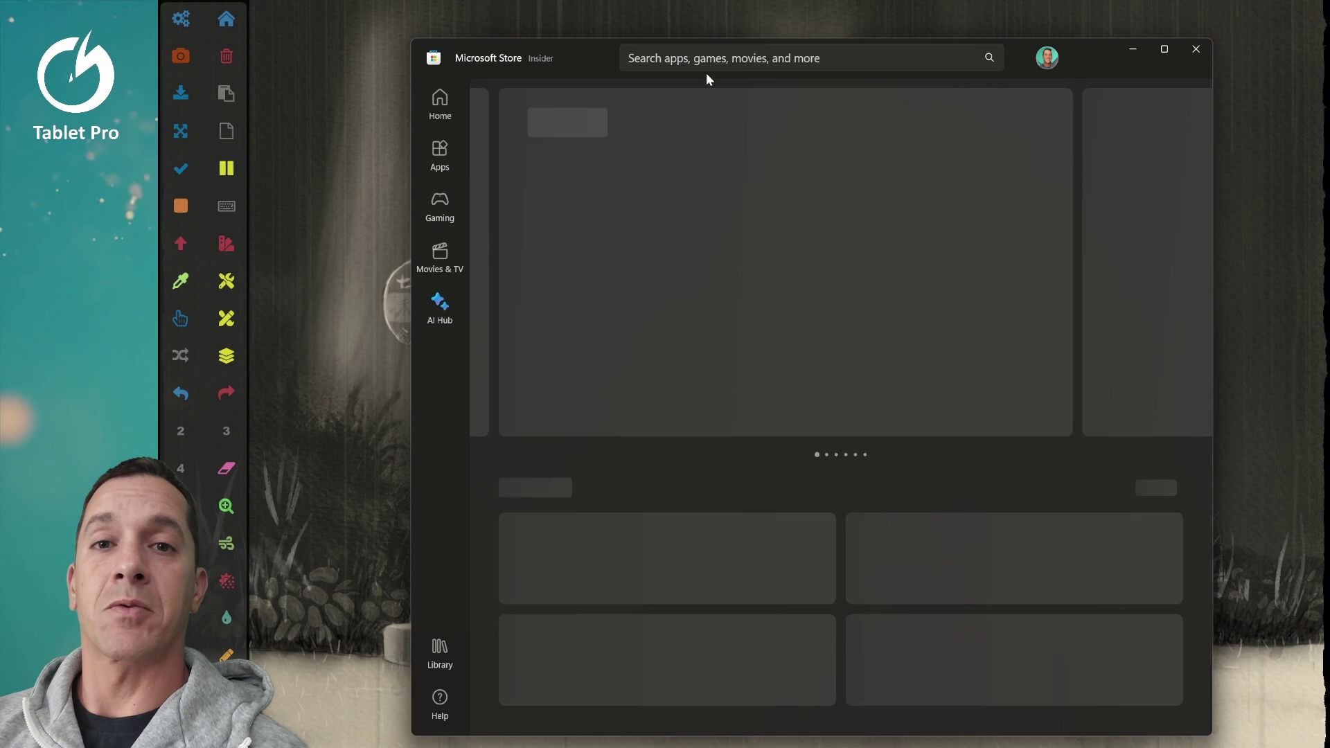
{"action": "left_click", "coordinate": [803, 57]}
{"action": "type", "text": "air command"}
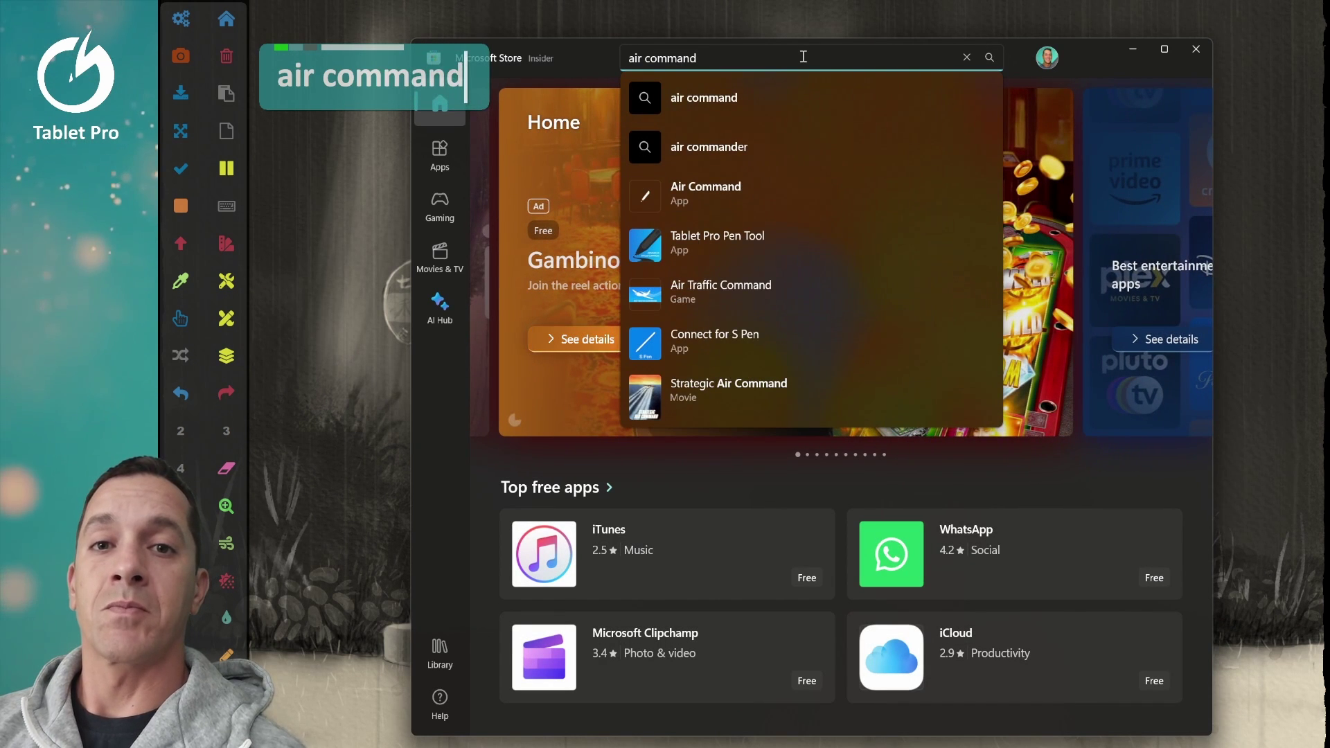
{"action": "left_click", "coordinate": [715, 105]}
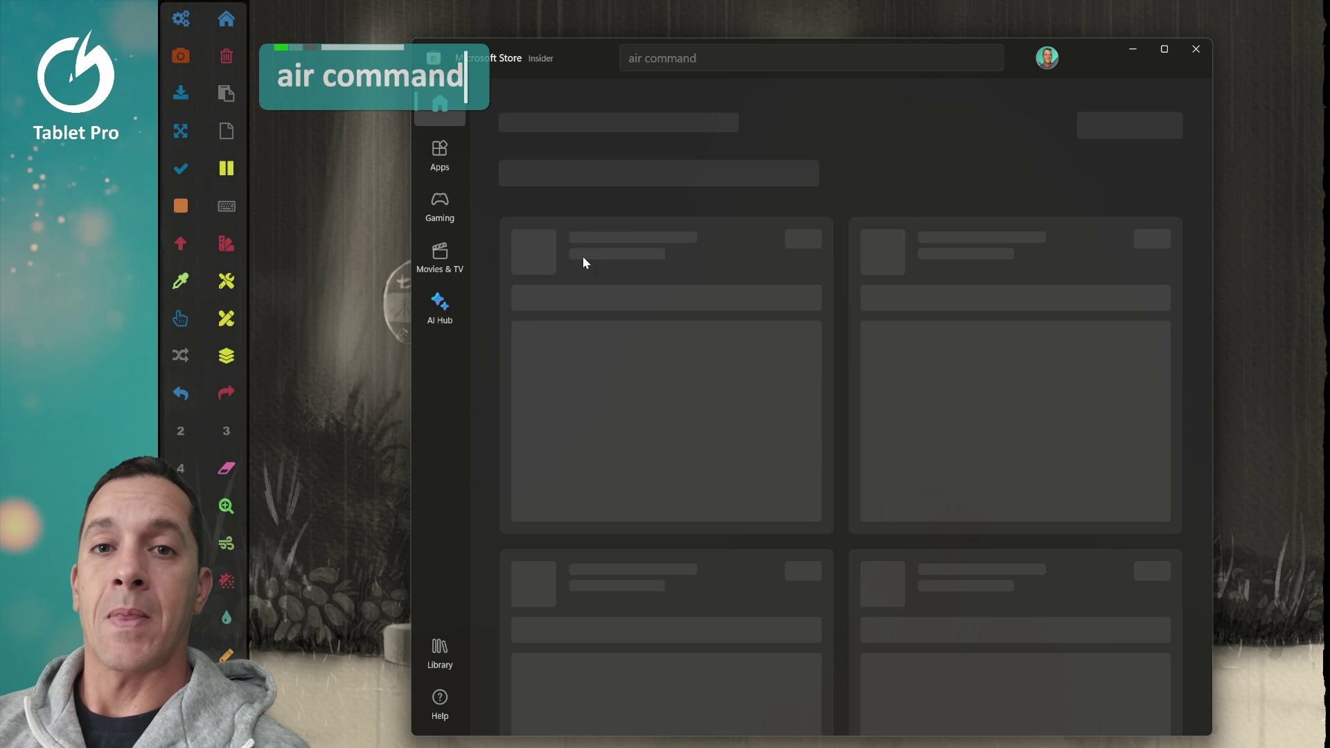
{"action": "mouse_move", "coordinate": [609, 350]}
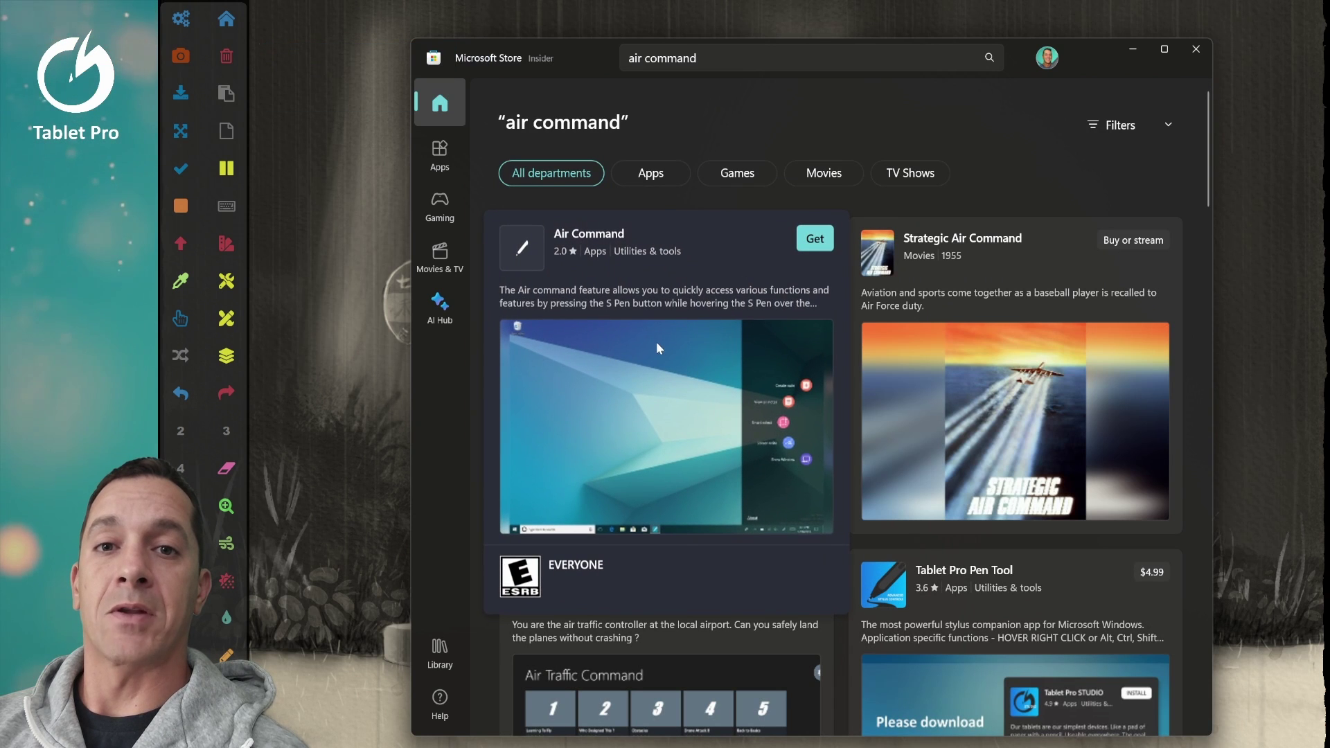
- Search the Store for 'studio tablet pro', view the Tablet Pro STUDIO page, then minimize the Store
{"action": "left_click", "coordinate": [727, 62]}
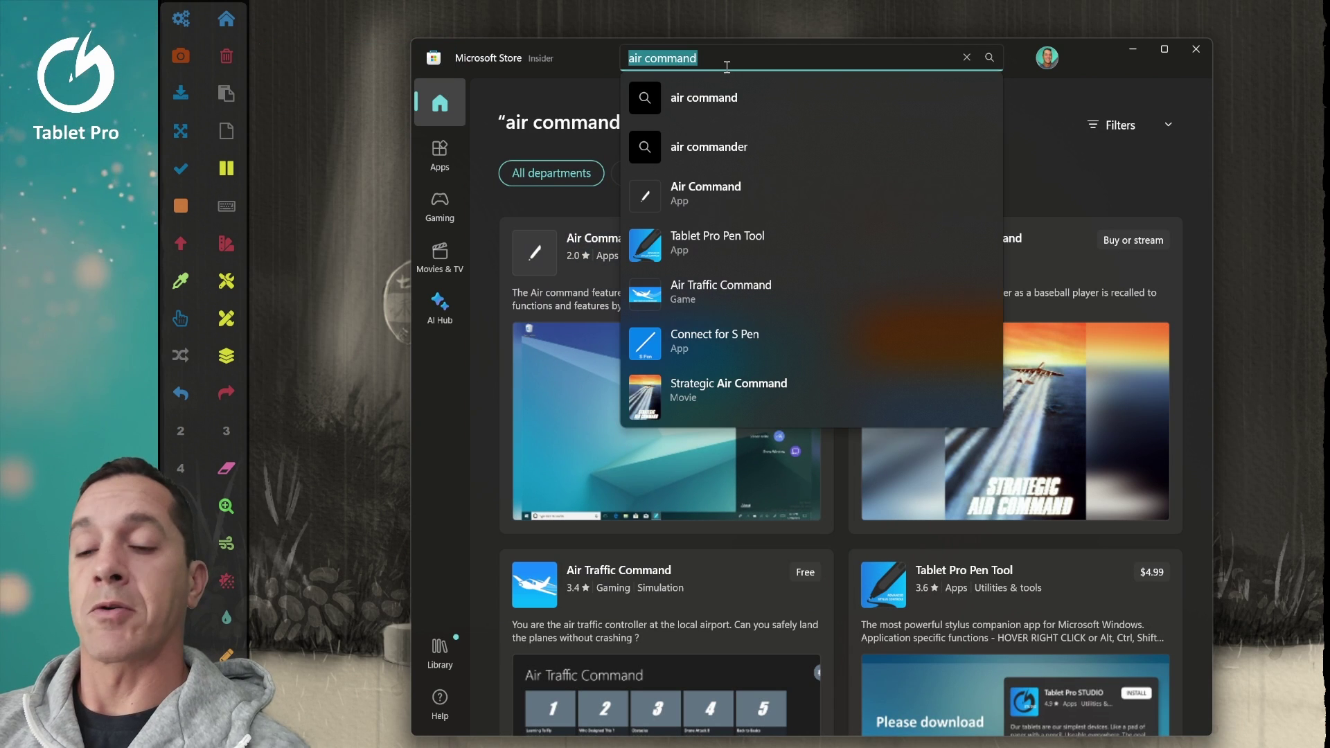
{"action": "type", "text": "studio"}
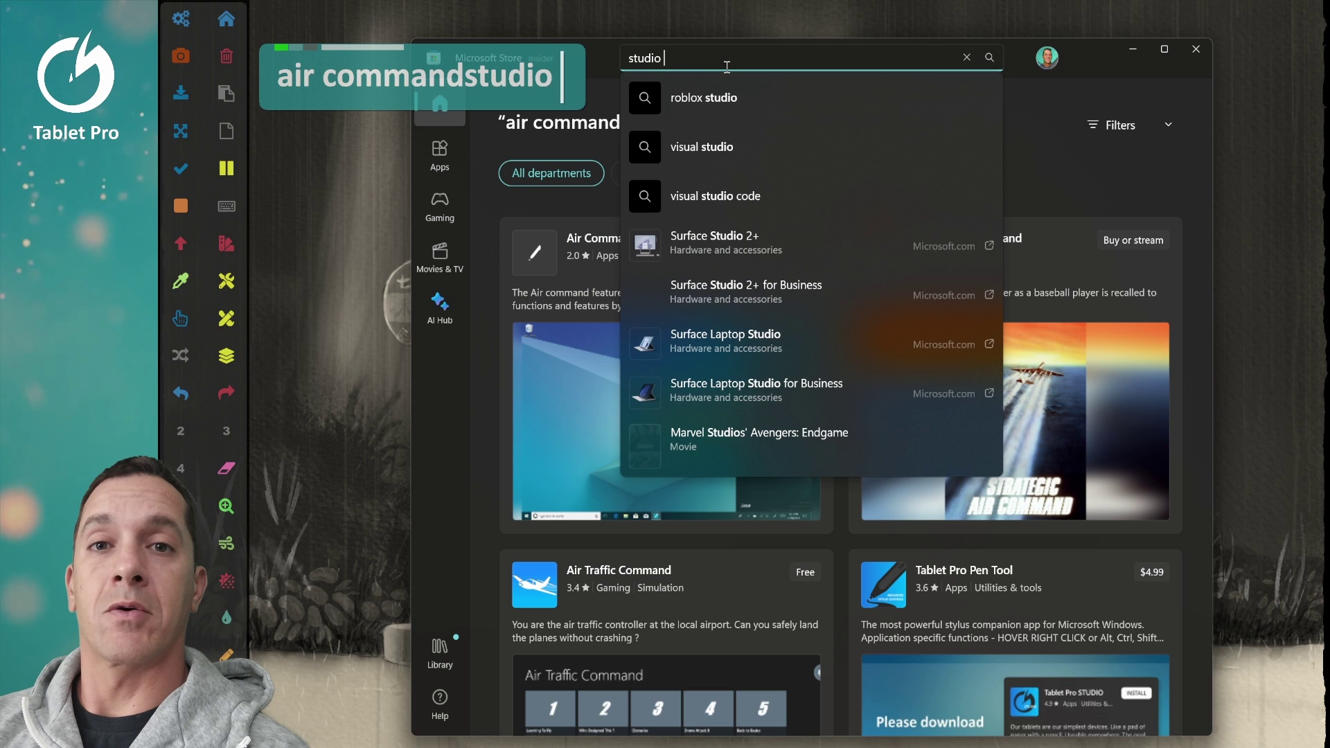
{"action": "type", "text": " tablet pro"}
{"action": "key", "text": "Return"}
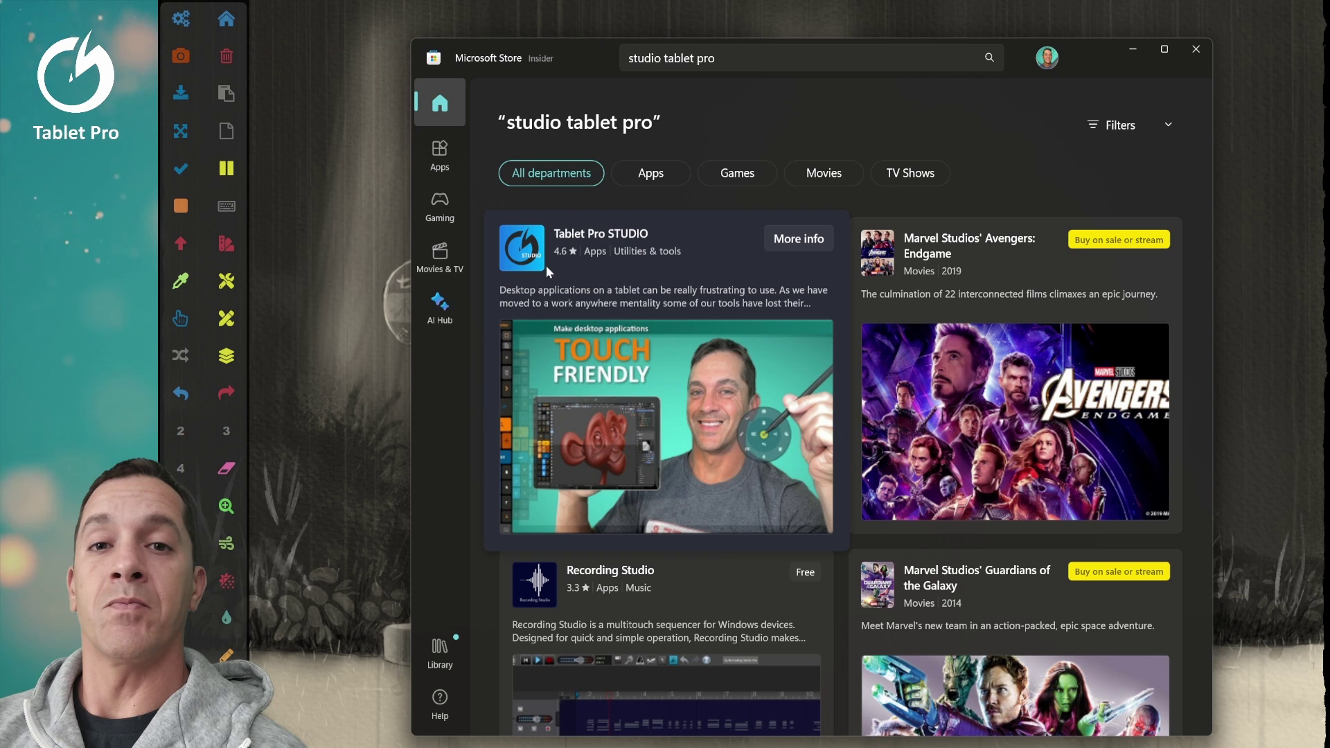
{"action": "left_click", "coordinate": [664, 290]}
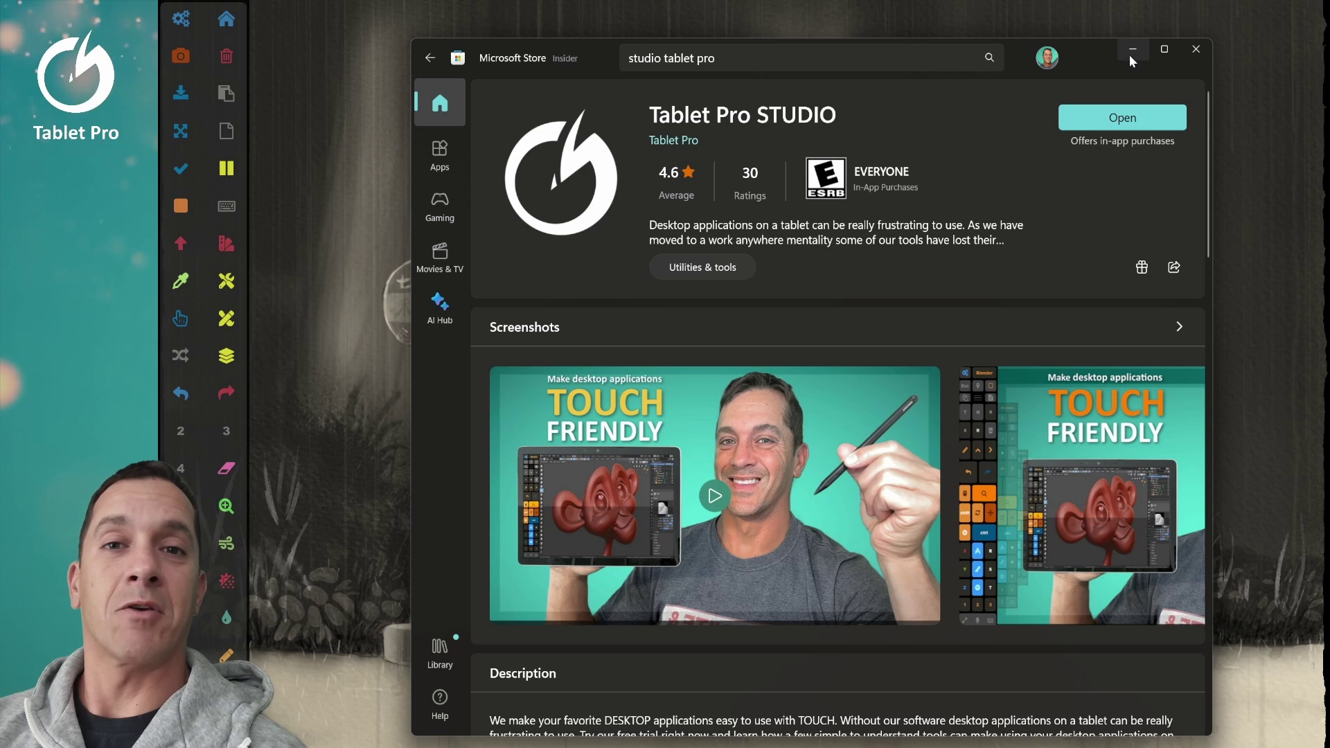
{"action": "left_click", "coordinate": [1133, 55]}
- Open STUDIO settings (MAIN HUB) from the Tablet Pro tray icon and select the Rebelle*.exe preset
{"action": "mouse_move", "coordinate": [1058, 735]}
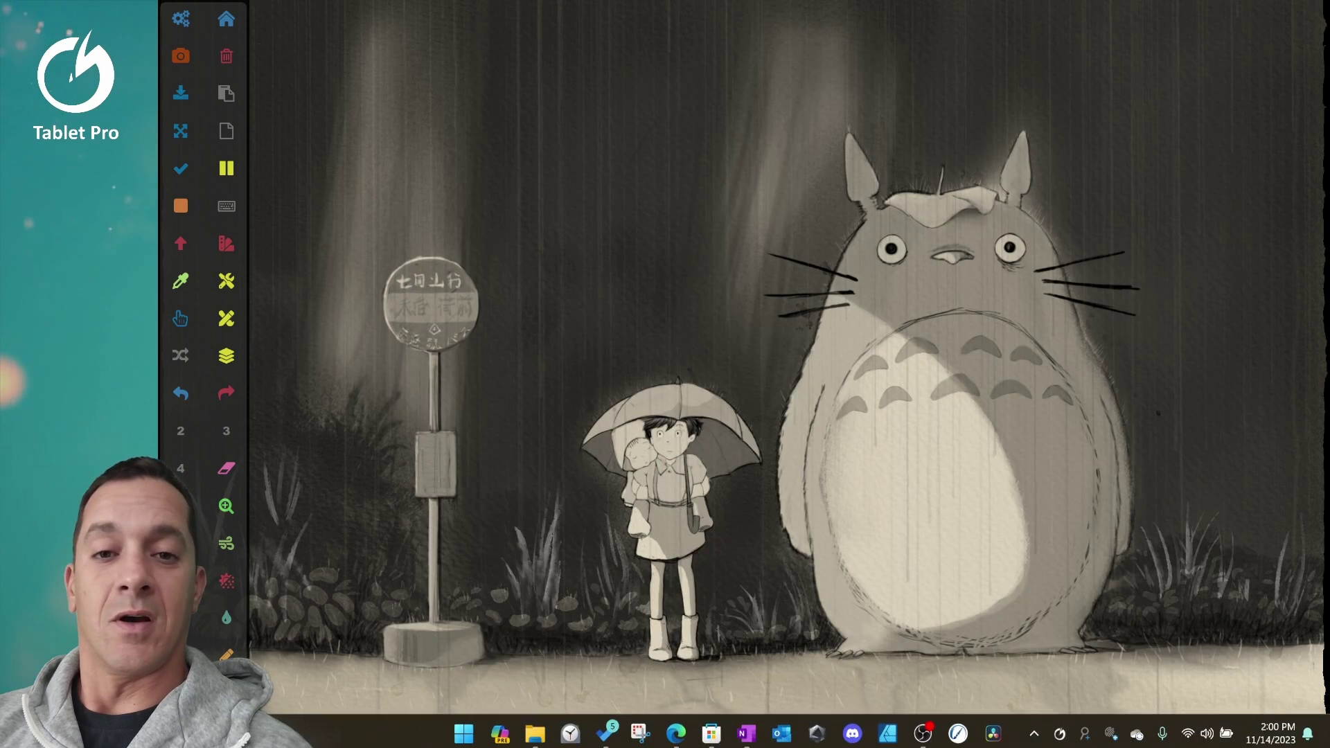
{"action": "right_click", "coordinate": [1062, 735]}
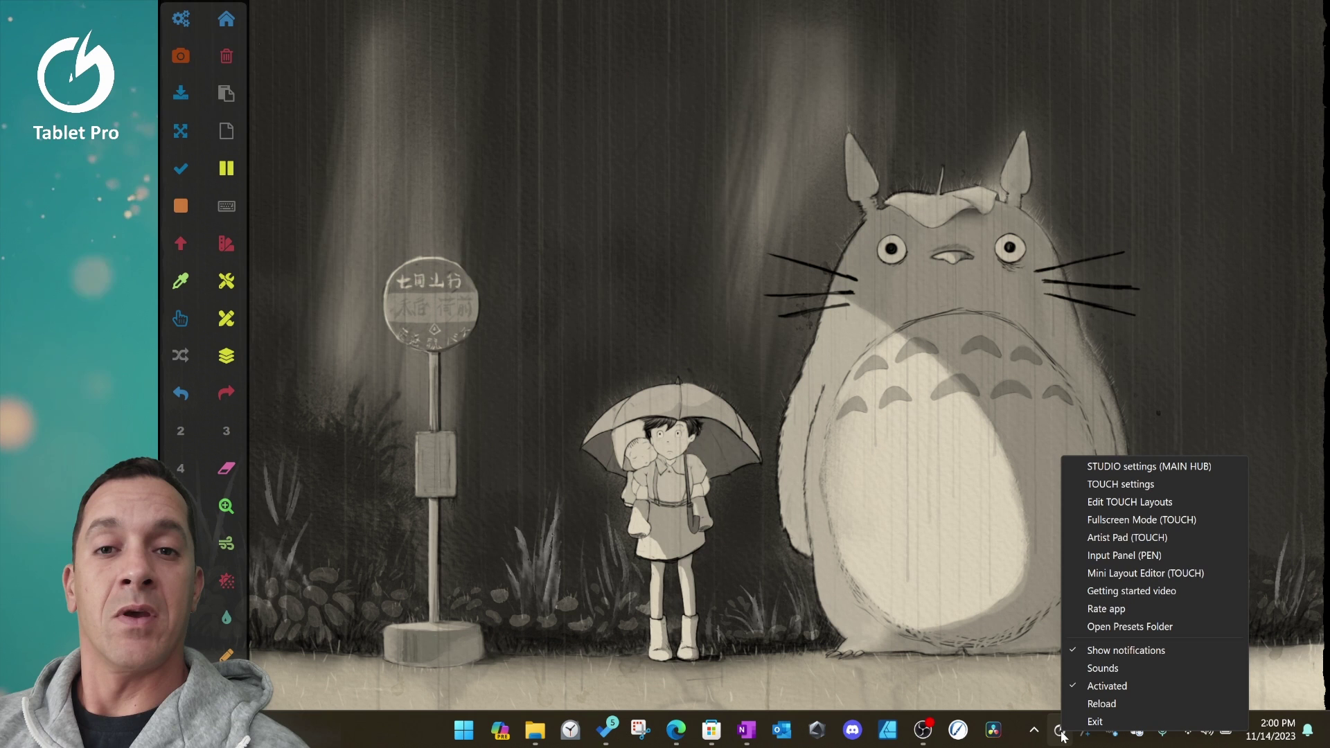
{"action": "left_click", "coordinate": [1062, 736]}
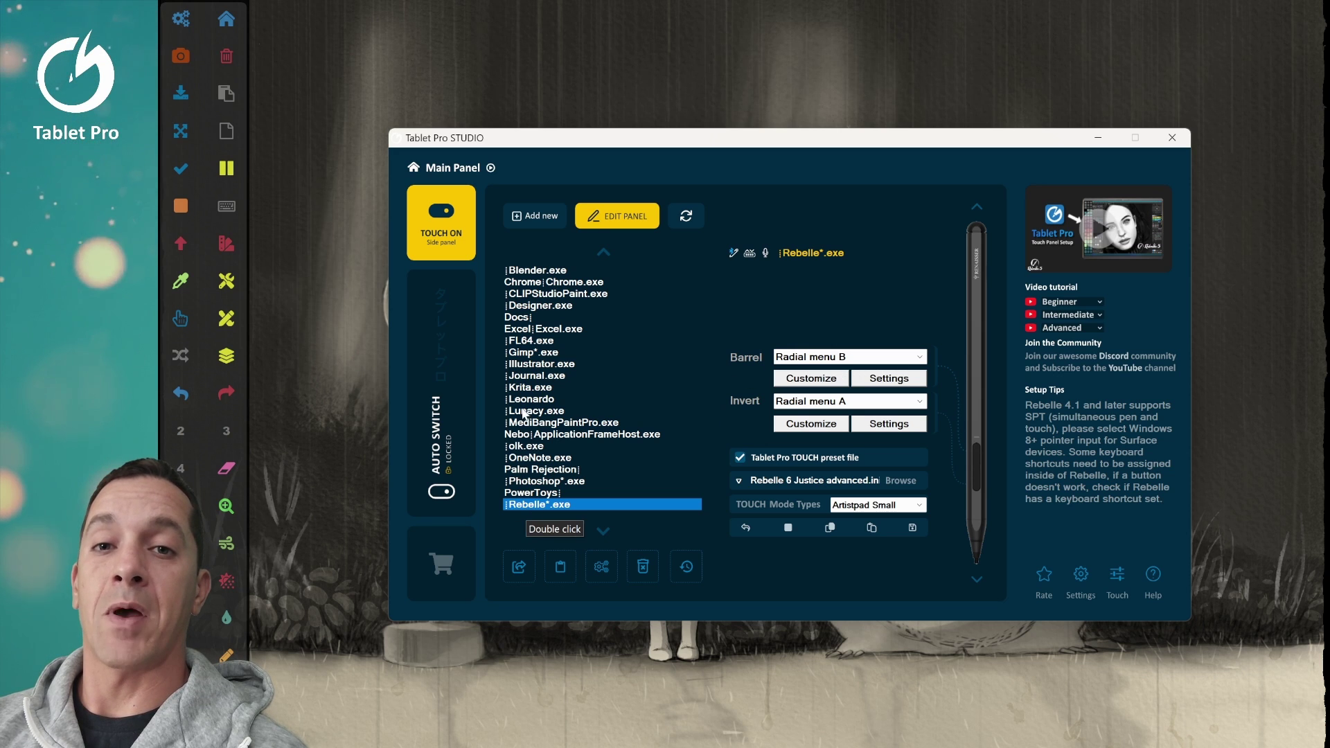
{"action": "left_click", "coordinate": [554, 294]}
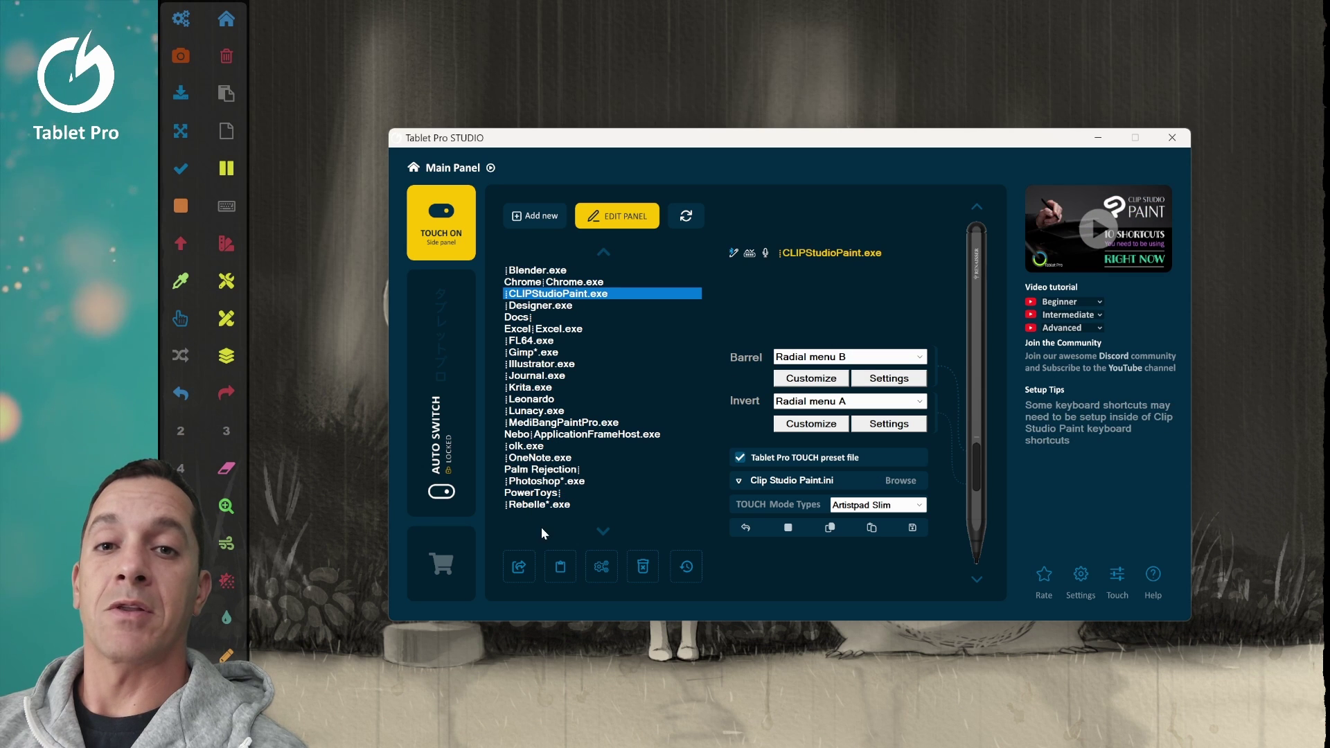
{"action": "left_click", "coordinate": [544, 505]}
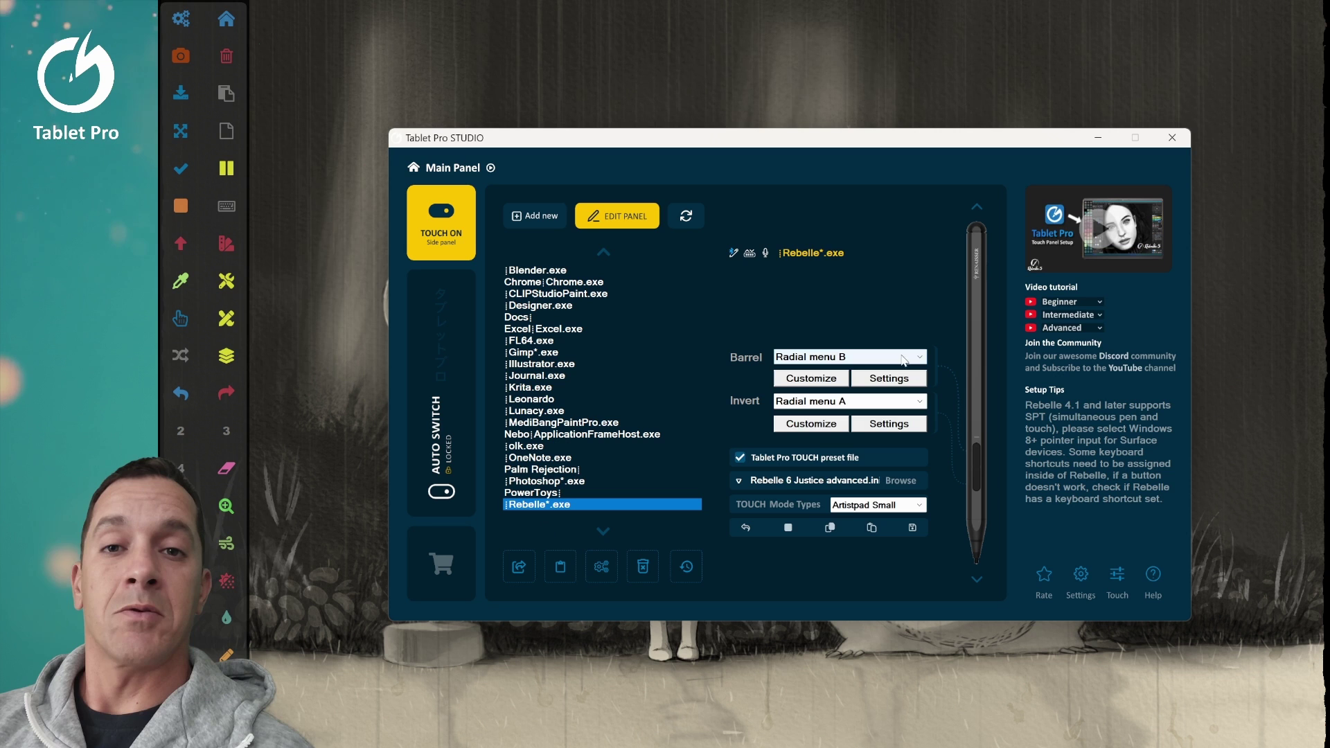
- Set the barrel button to Input mode and activate Advanced mode, confirming with Yes
{"action": "left_click", "coordinate": [904, 358]}
{"action": "left_click", "coordinate": [863, 373]}
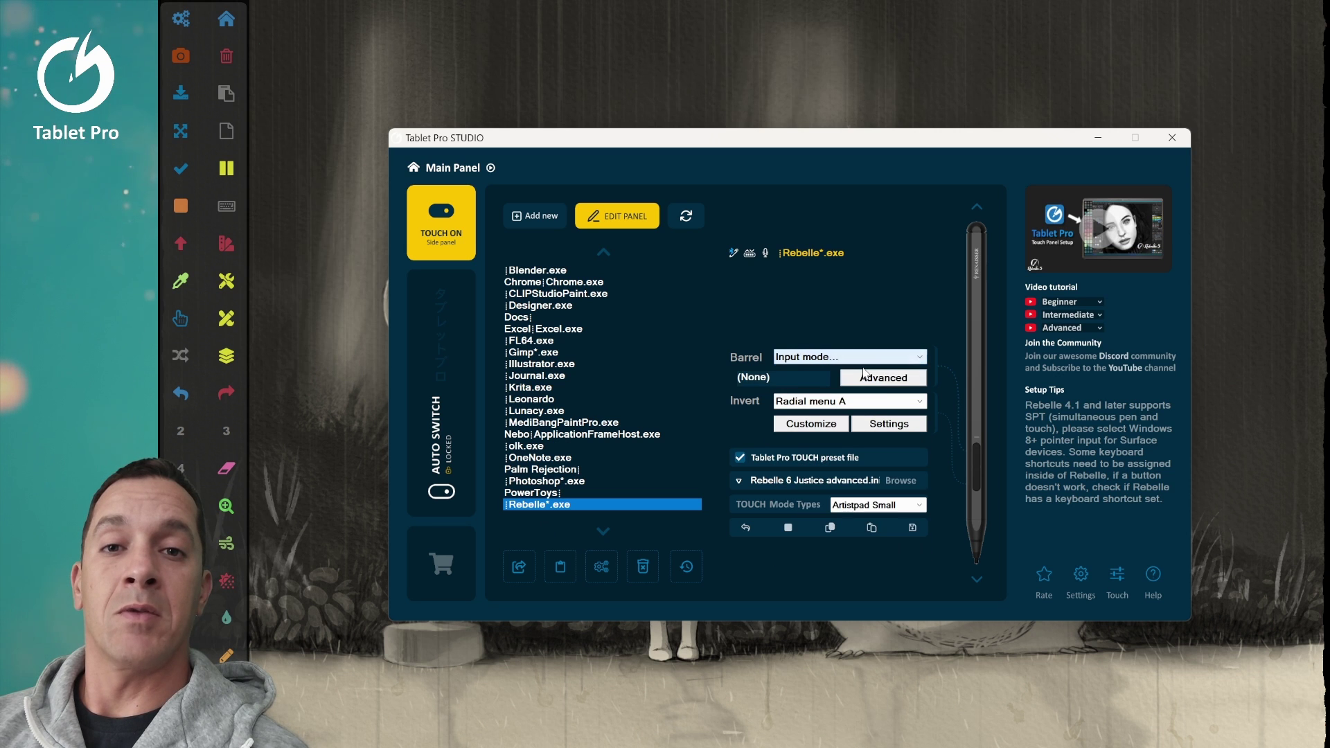
{"action": "left_click", "coordinate": [786, 381]}
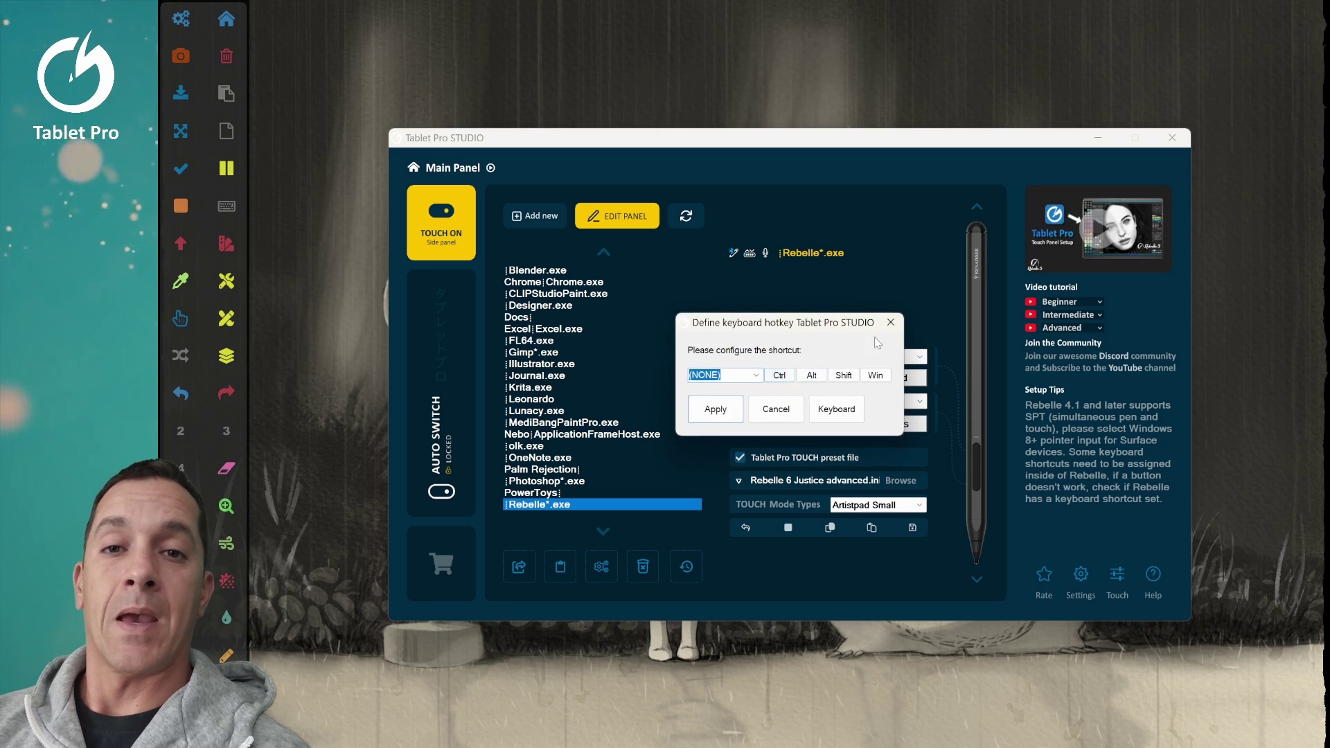
{"action": "left_click", "coordinate": [892, 324]}
{"action": "left_click", "coordinate": [885, 378]}
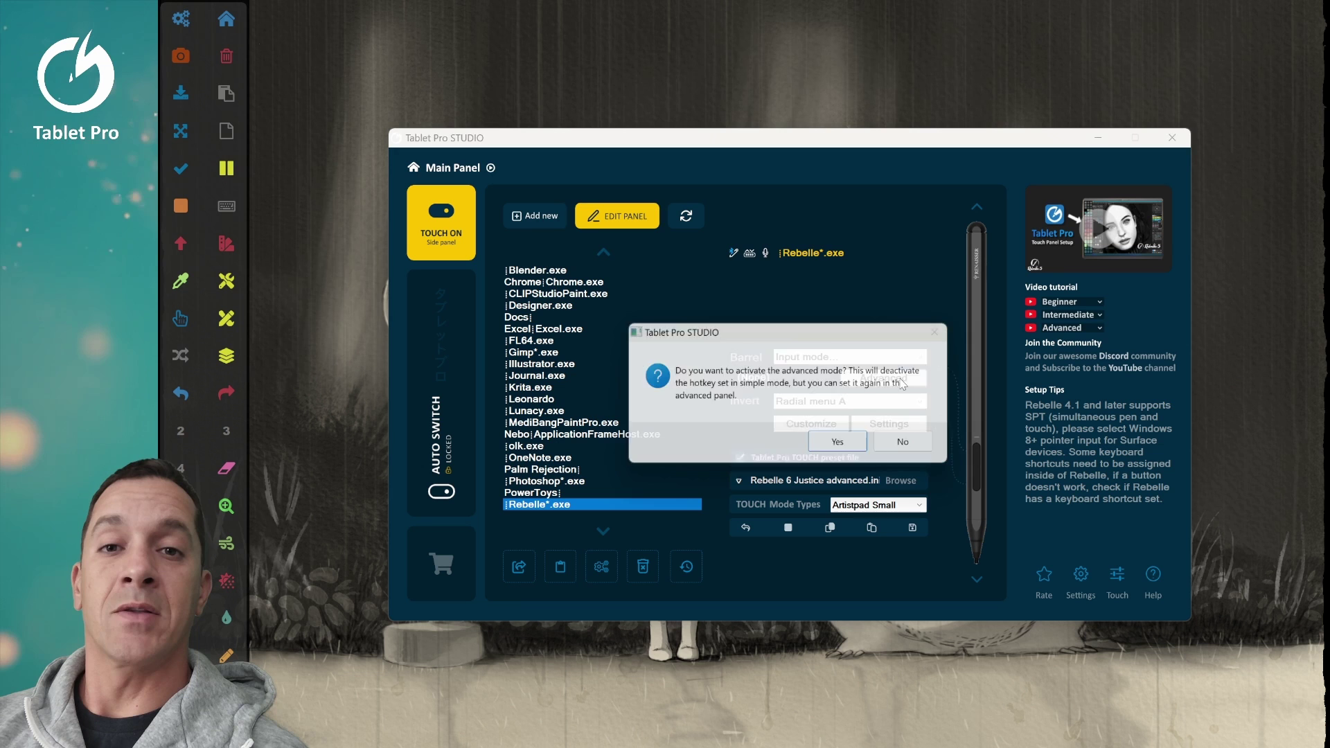
{"action": "left_click", "coordinate": [842, 445]}
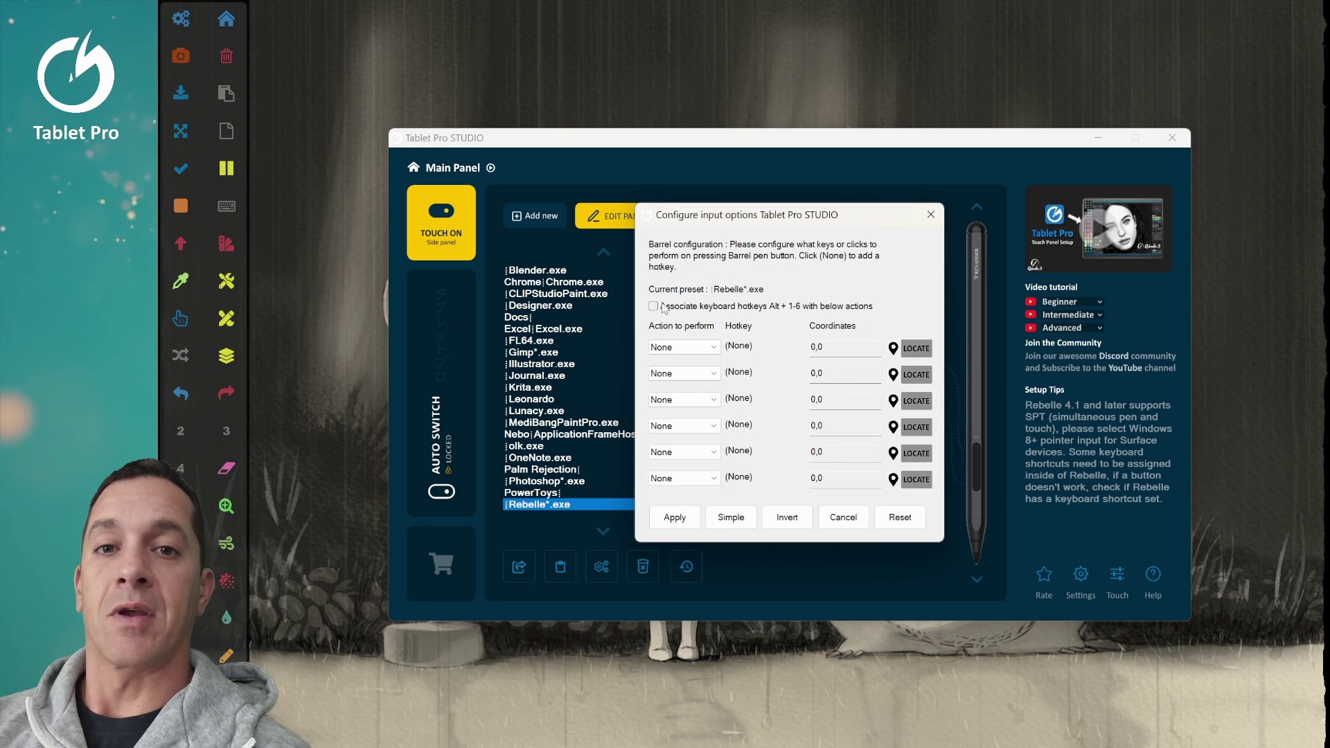
- Assign hotkeys E and B to the first two barrel rows and apply
{"action": "left_click", "coordinate": [739, 348]}
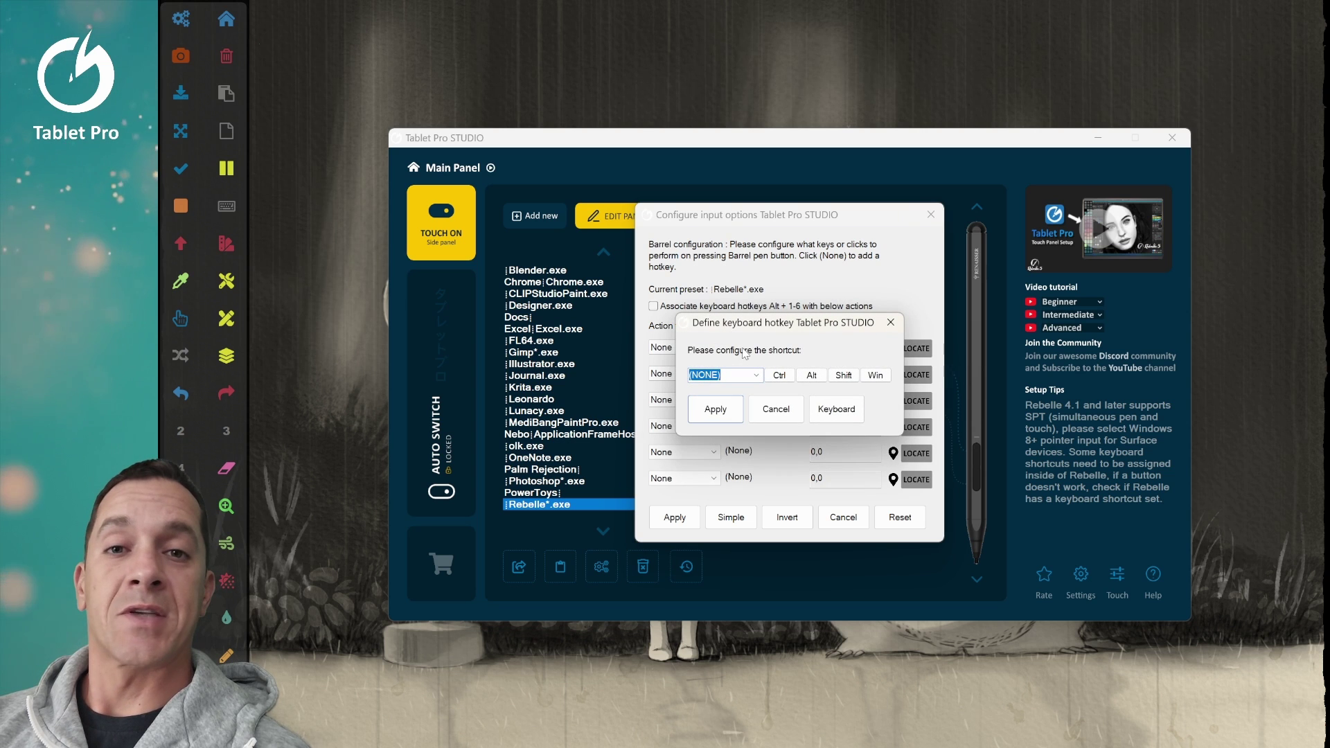
{"action": "type", "text": "e"}
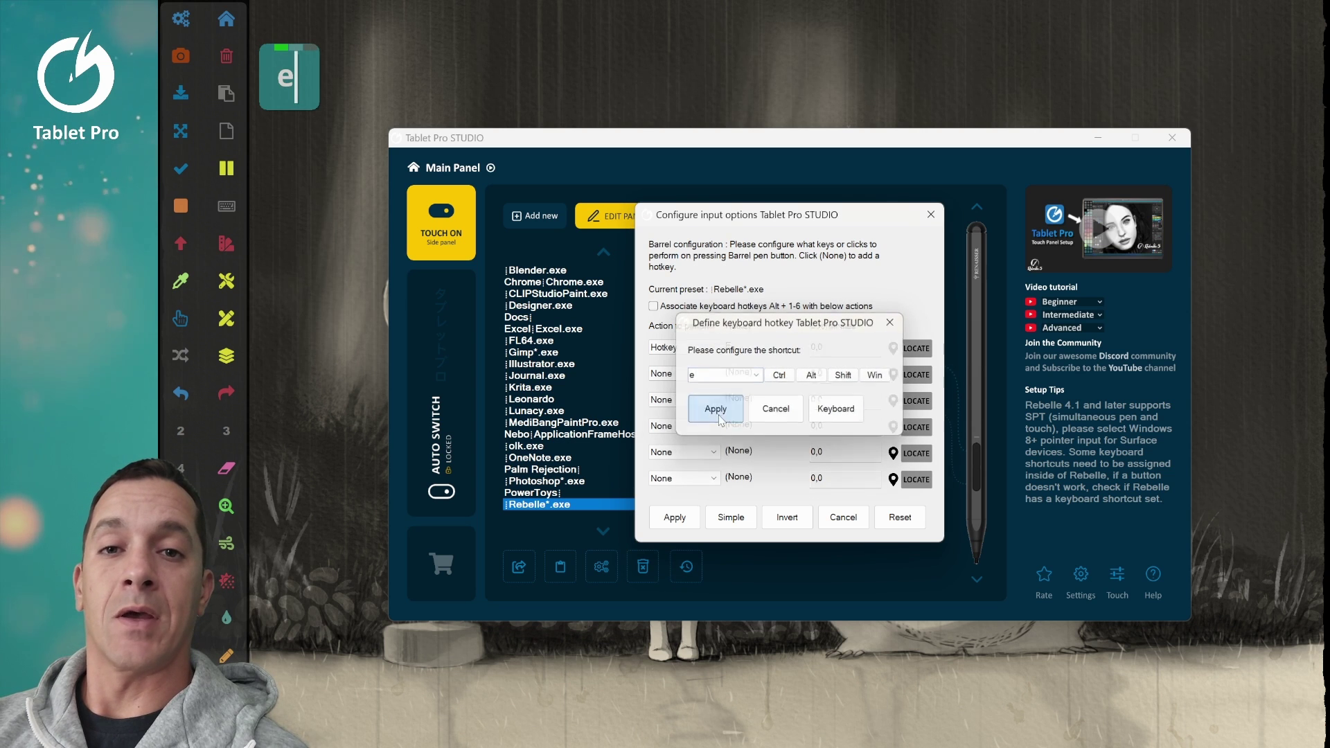
{"action": "left_click", "coordinate": [716, 409]}
{"action": "left_click", "coordinate": [744, 375]}
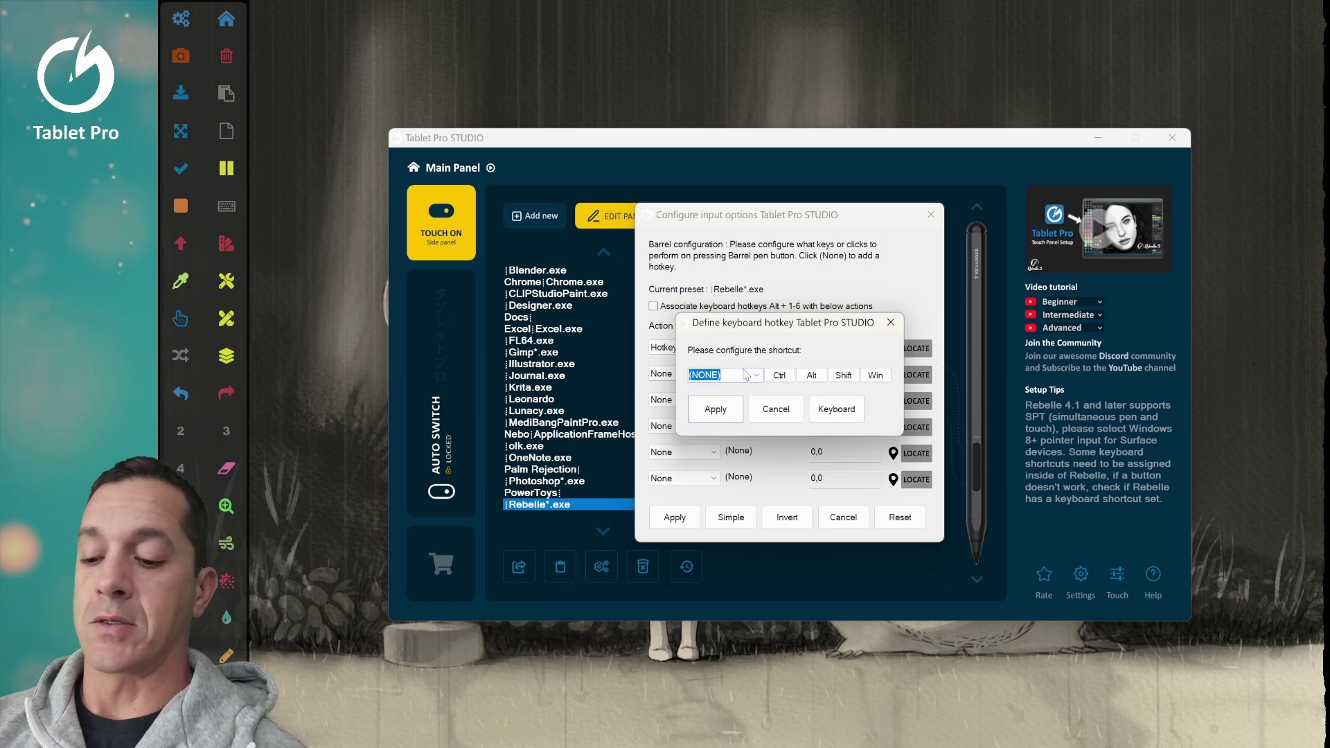
{"action": "type", "text": "b"}
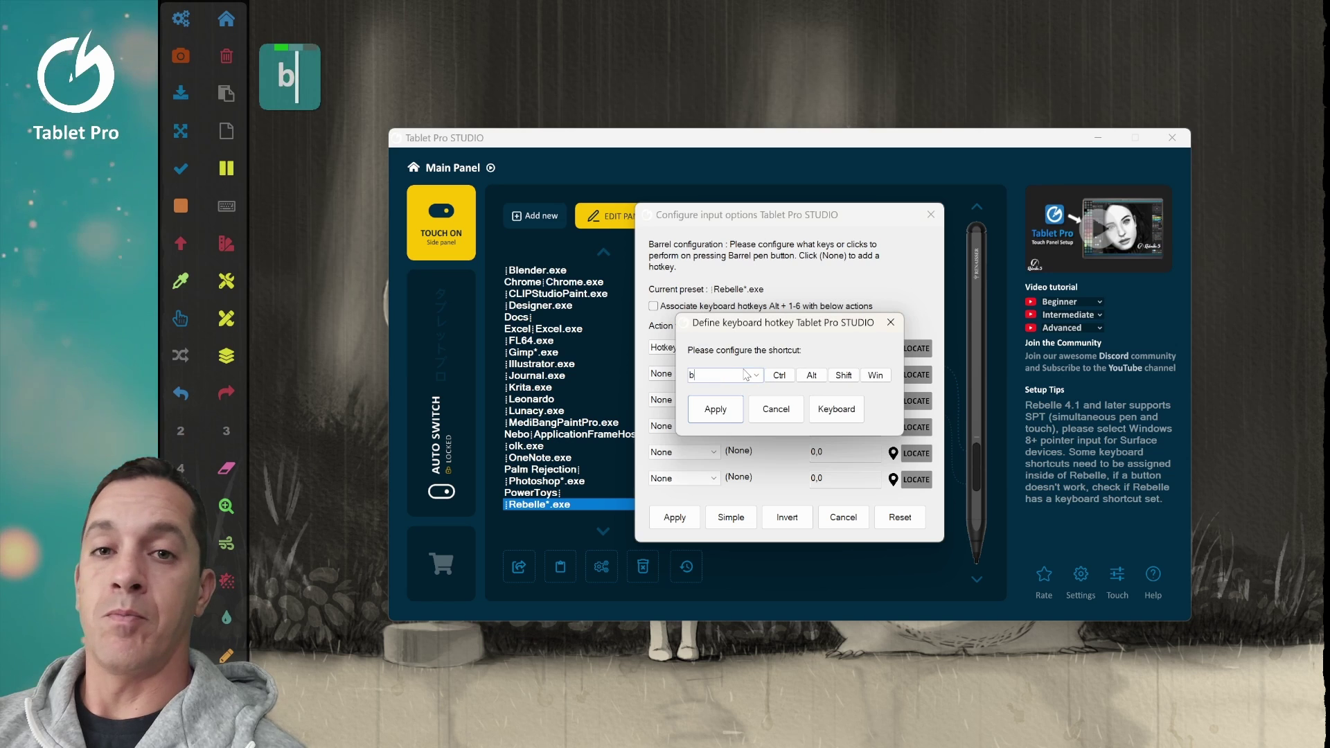
{"action": "left_click", "coordinate": [722, 408]}
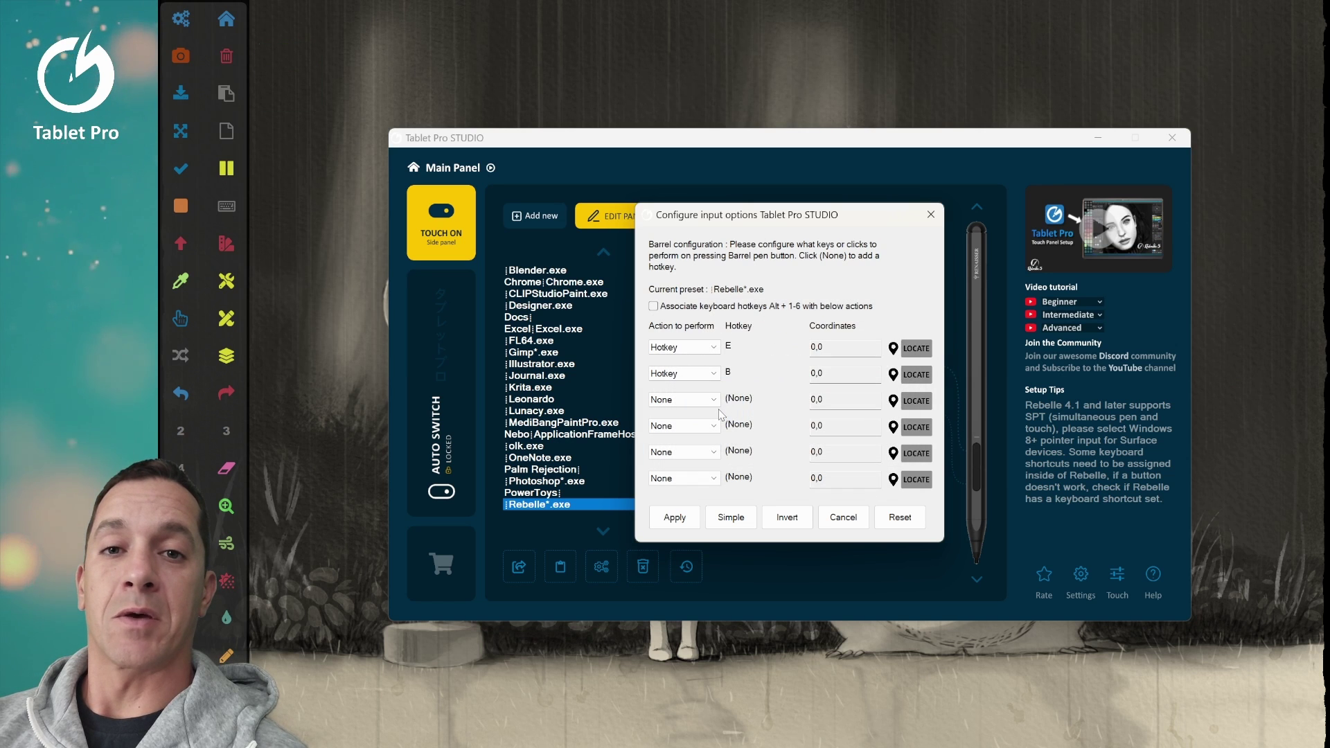
{"action": "left_click", "coordinate": [664, 519]}
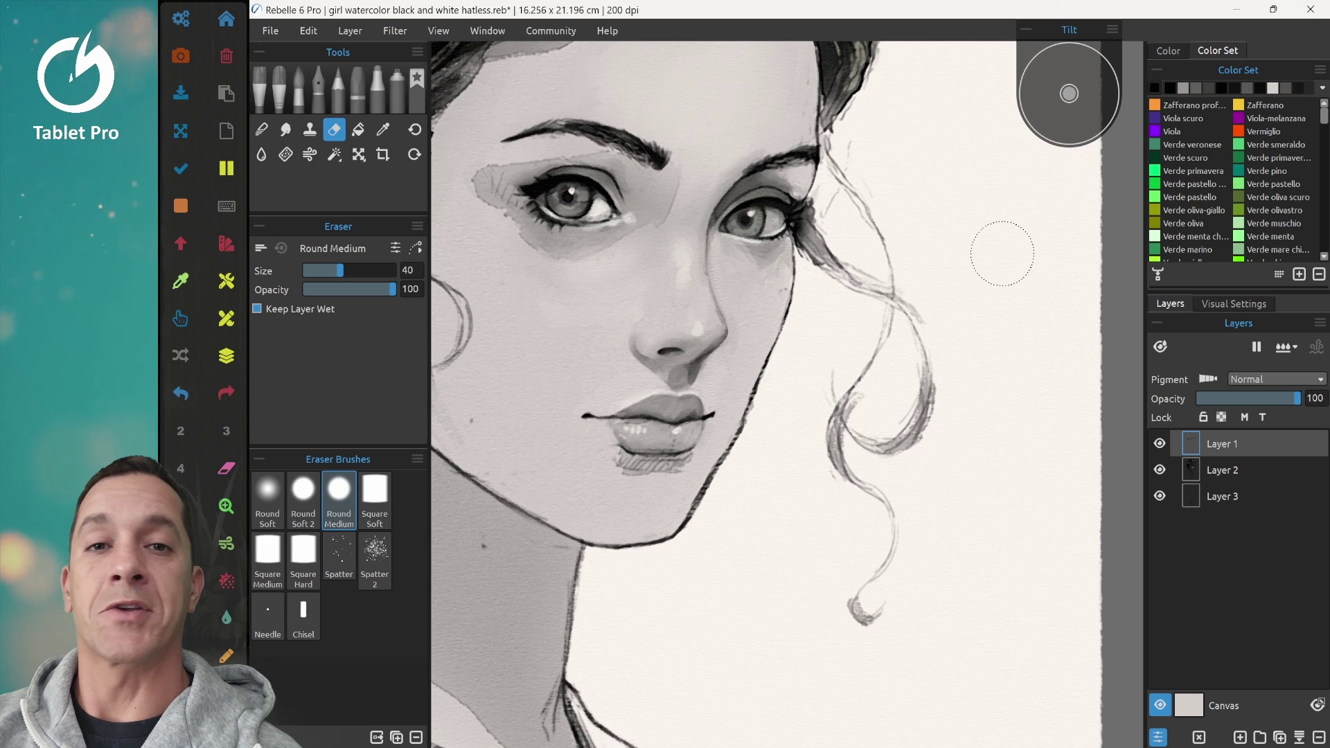
- Toggle pencil and eraser with B, E and P, scribbling beside the hair, then show the desktop
{"action": "key", "text": "b"}
{"action": "mouse_move", "coordinate": [953, 265]}
{"action": "left_mouse_down"}
{"action": "mouse_move", "coordinate": [1022, 223]}
{"action": "mouse_move", "coordinate": [977, 275]}
{"action": "mouse_move", "coordinate": [998, 235]}
{"action": "left_mouse_up"}
{"action": "key", "text": "e"}
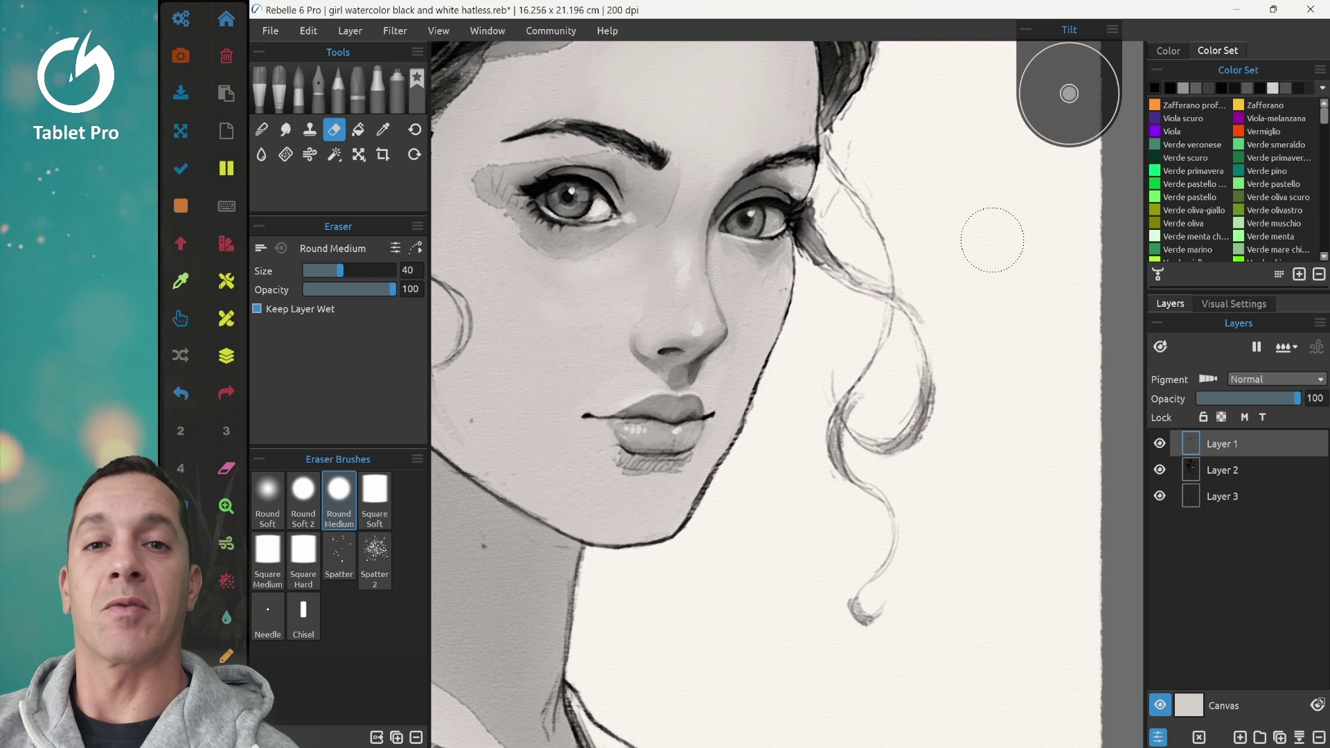
{"action": "key", "text": "p"}
{"action": "mouse_move", "coordinate": [952, 264]}
{"action": "left_mouse_down"}
{"action": "mouse_move", "coordinate": [998, 228]}
{"action": "mouse_move", "coordinate": [977, 273]}
{"action": "mouse_move", "coordinate": [998, 243]}
{"action": "mouse_move", "coordinate": [981, 258]}
{"action": "left_mouse_up"}
{"action": "key", "text": "e"}
{"action": "key", "text": "p"}
{"action": "key", "text": "e"}
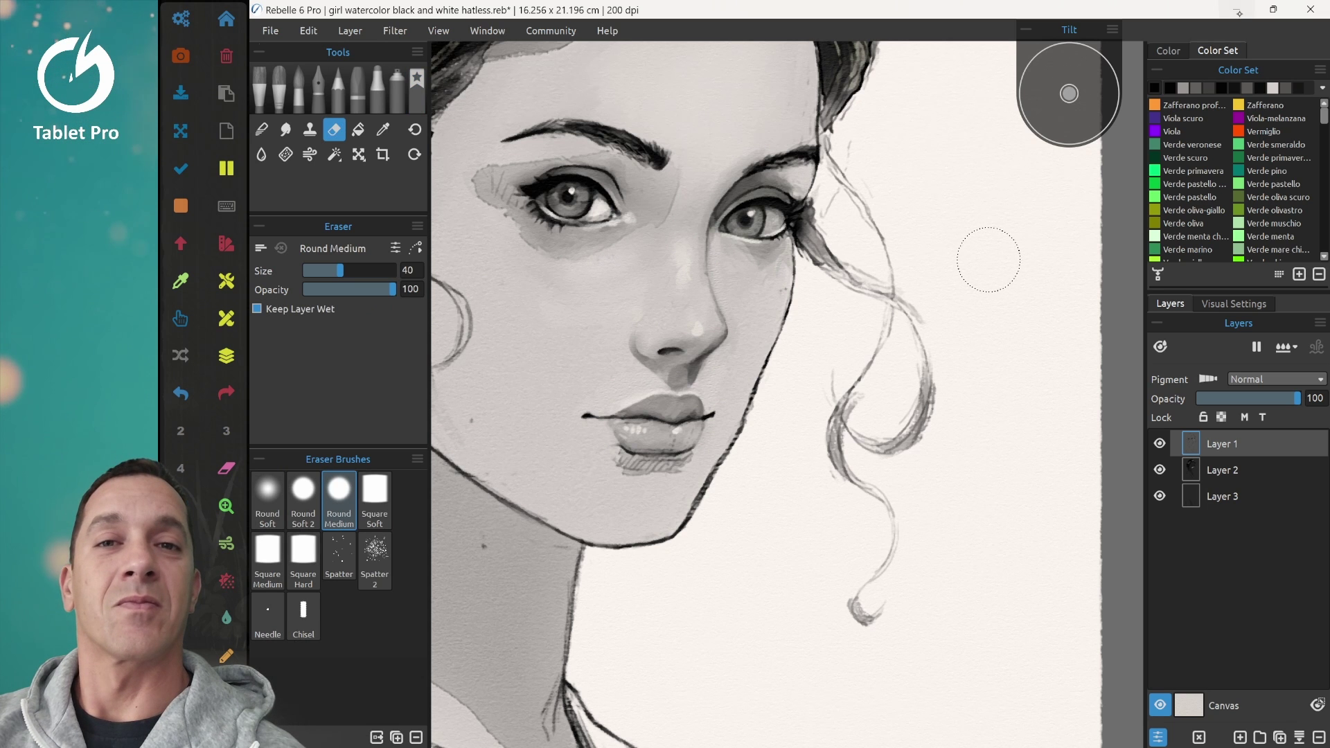
{"action": "key", "text": "super+d"}
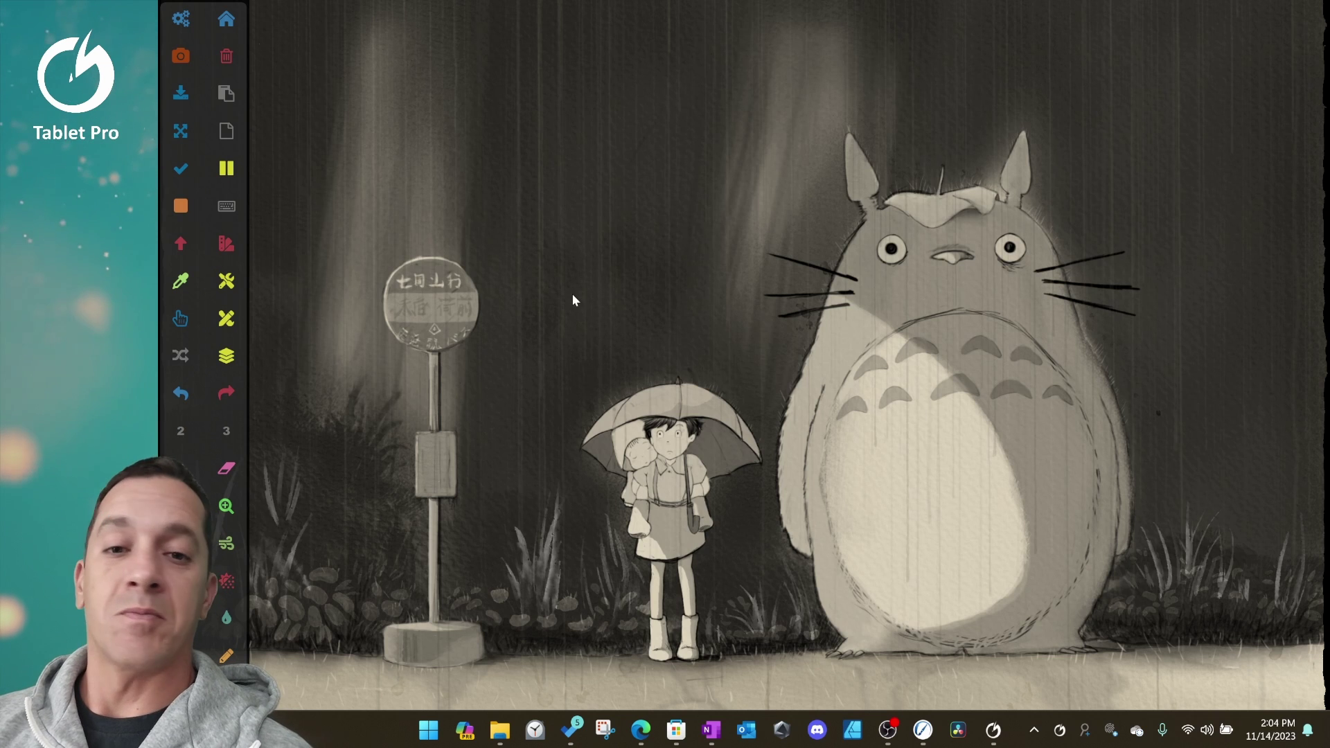
- Reopen the Tablet Pro STUDIO main panel and browse the Beginner, Advanced and Intermediate tutorial lists
{"action": "left_click", "coordinate": [994, 731]}
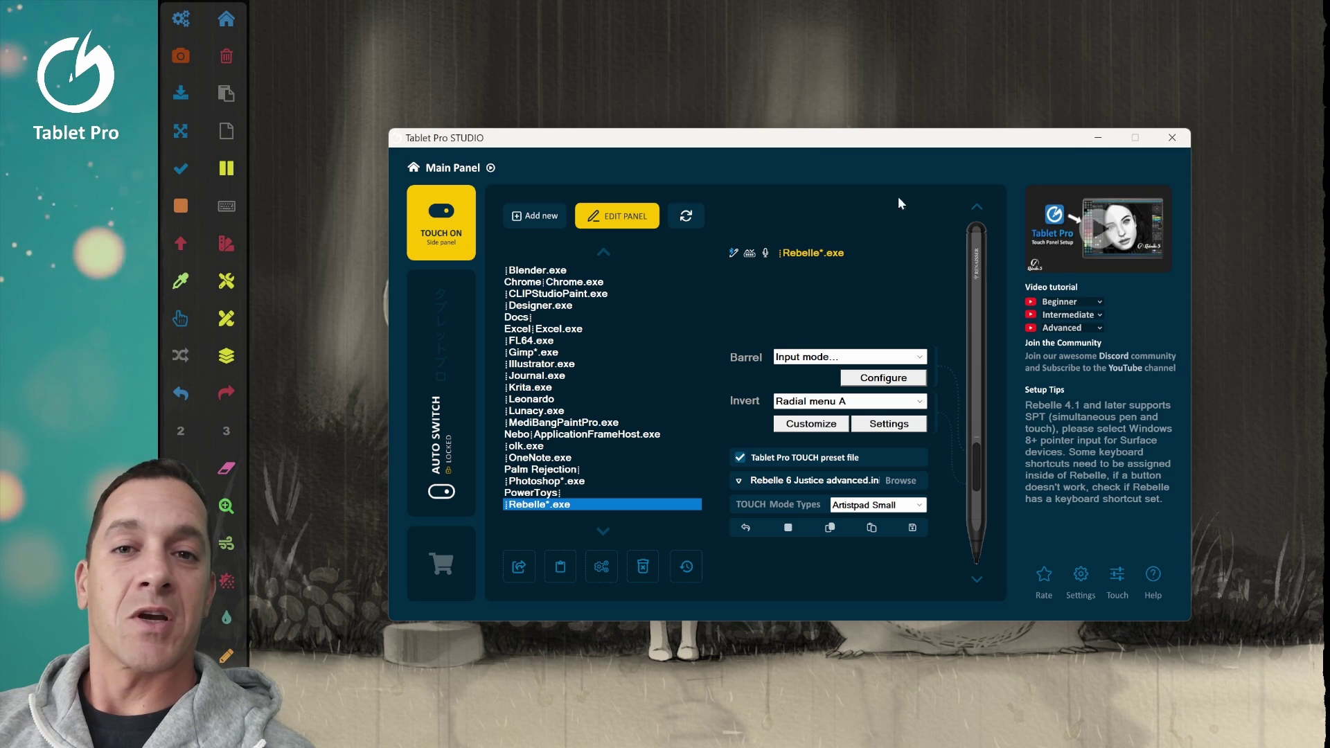
{"action": "left_click", "coordinate": [1085, 305]}
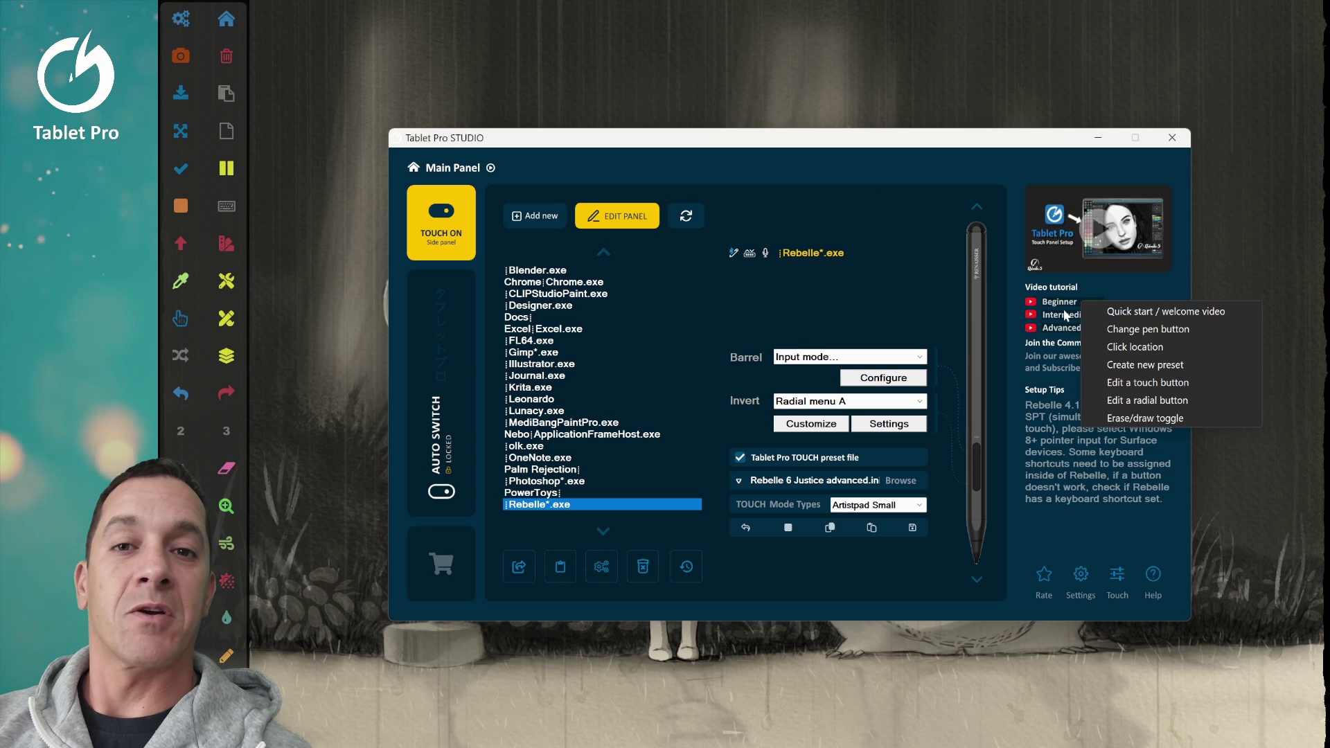
{"action": "left_click", "coordinate": [1055, 329]}
{"action": "left_click", "coordinate": [1055, 315]}
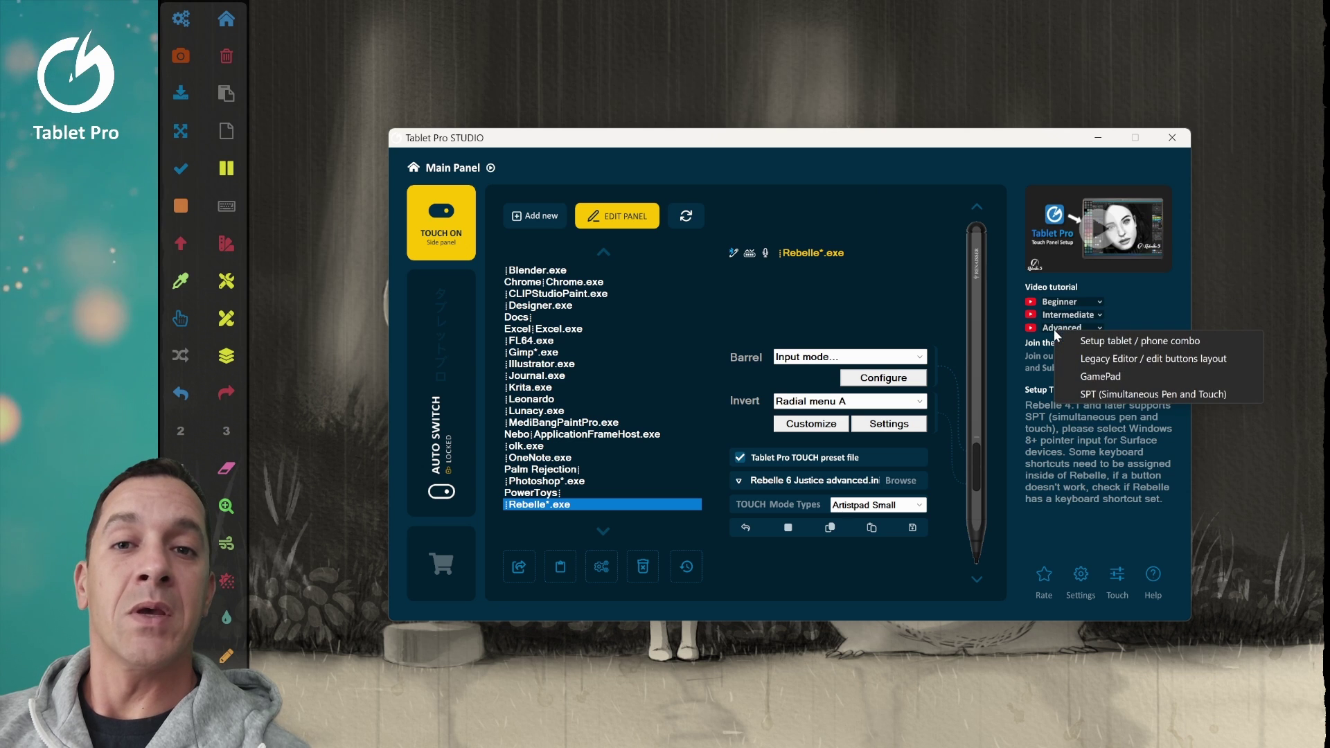
{"action": "left_click", "coordinate": [1098, 303]}
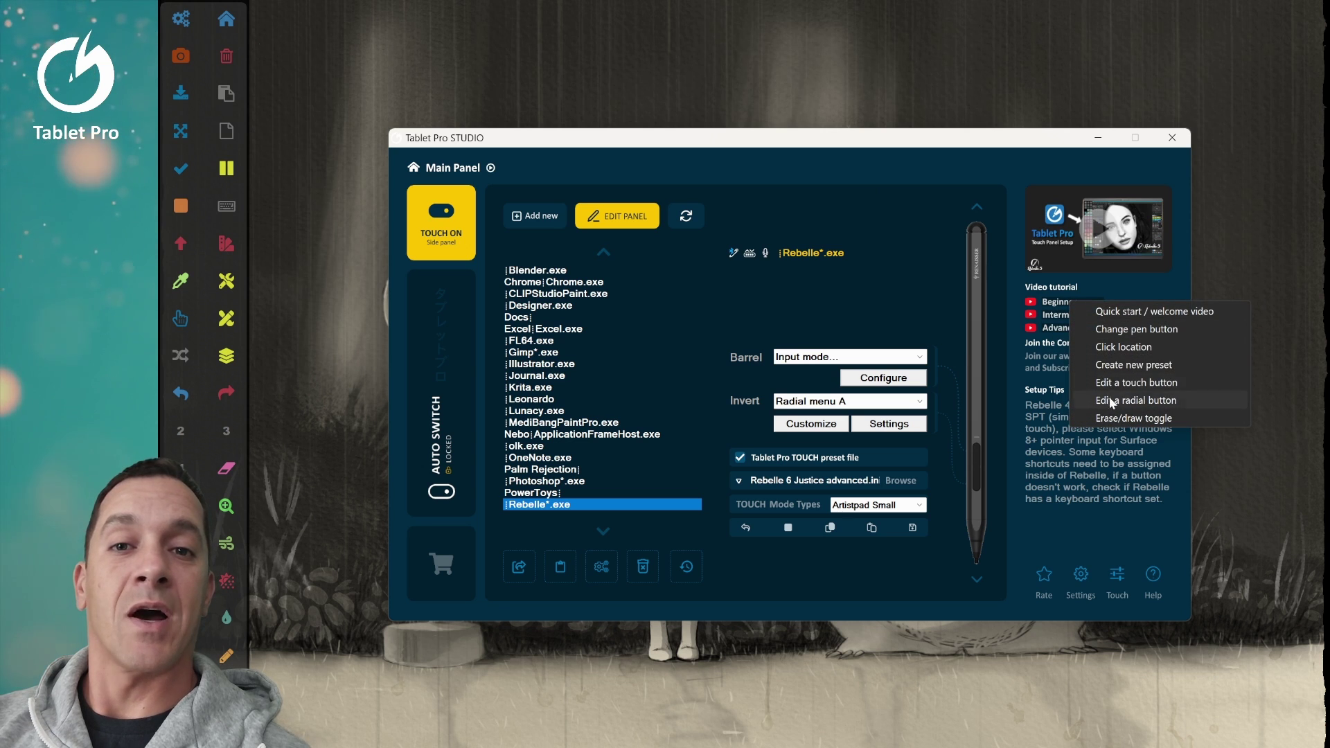